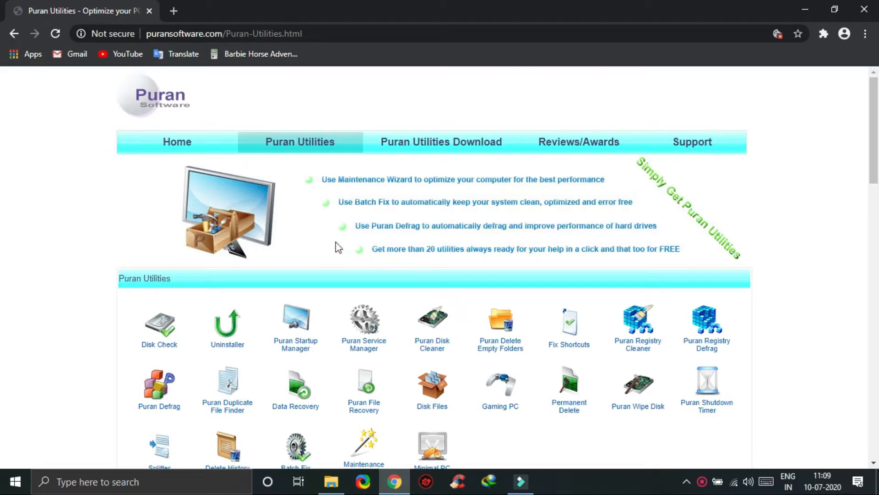
Look over the list of utilities on the Puran Utilities web page, then minimize the browser
scroll(314, 308, down, 2)
scroll(317, 318, up, 2)
scroll(269, 306, down, 2)
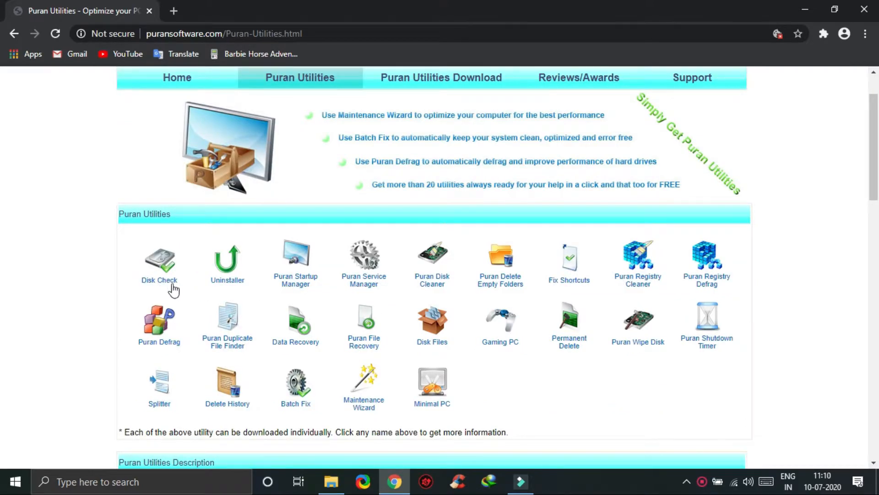
scroll(178, 289, up, 2)
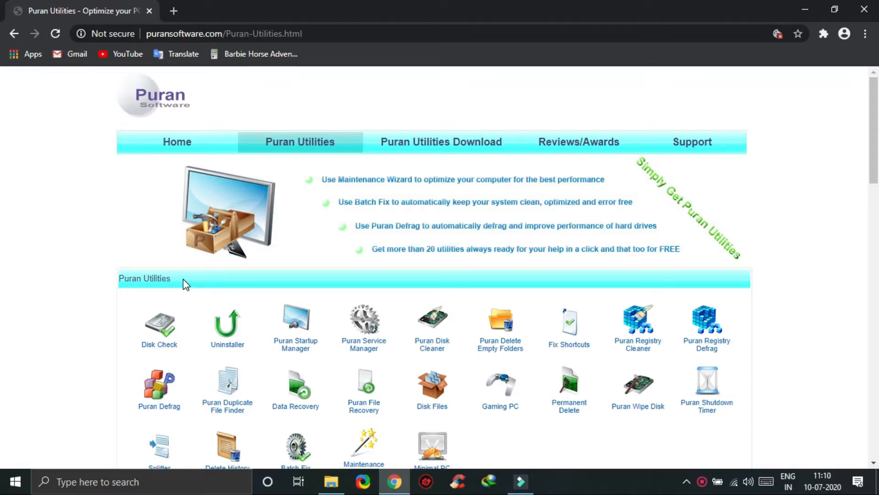
scroll(185, 285, down, 2)
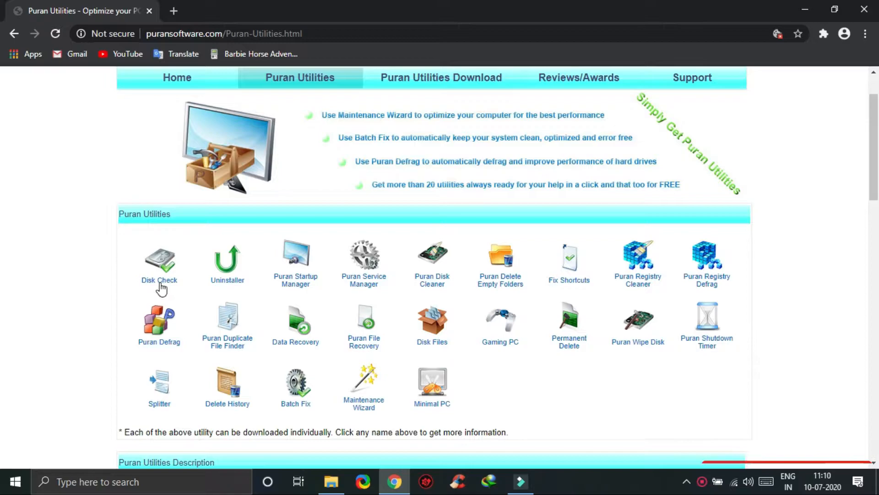
scroll(723, 182, down, 1)
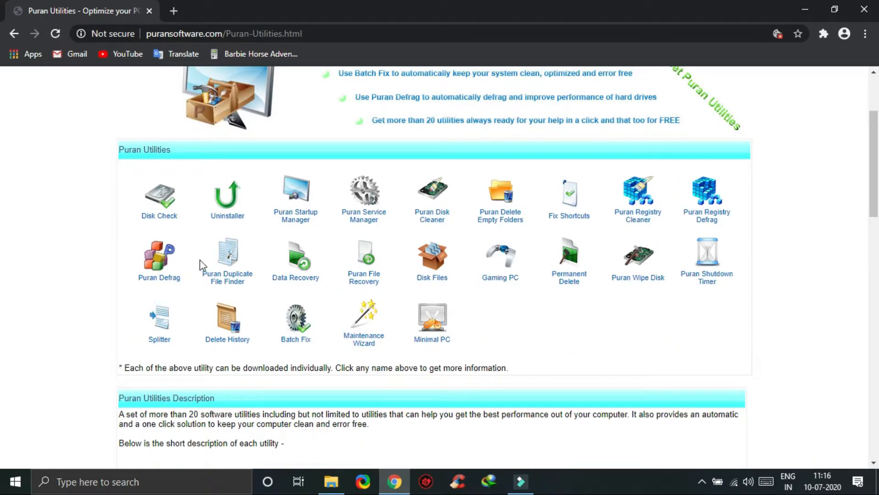
click(814, 5)
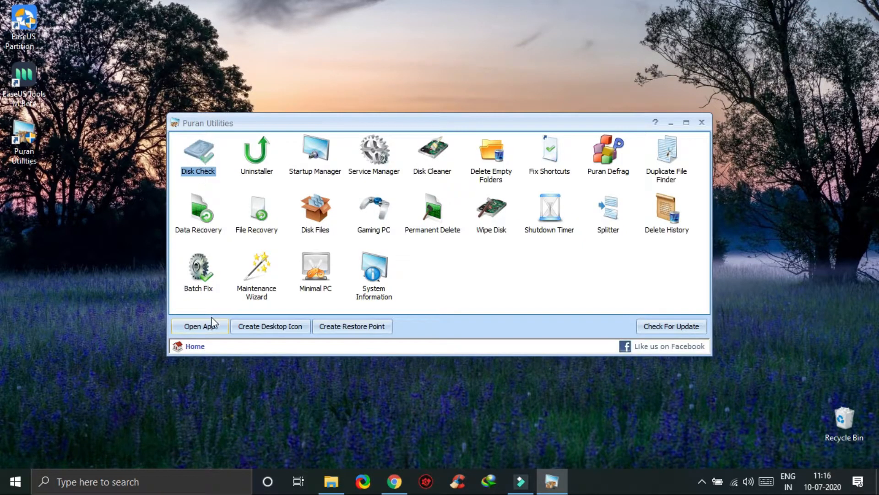
Run a Disk Check scan on drive D:, review the file system report, and close the utility
click(212, 326)
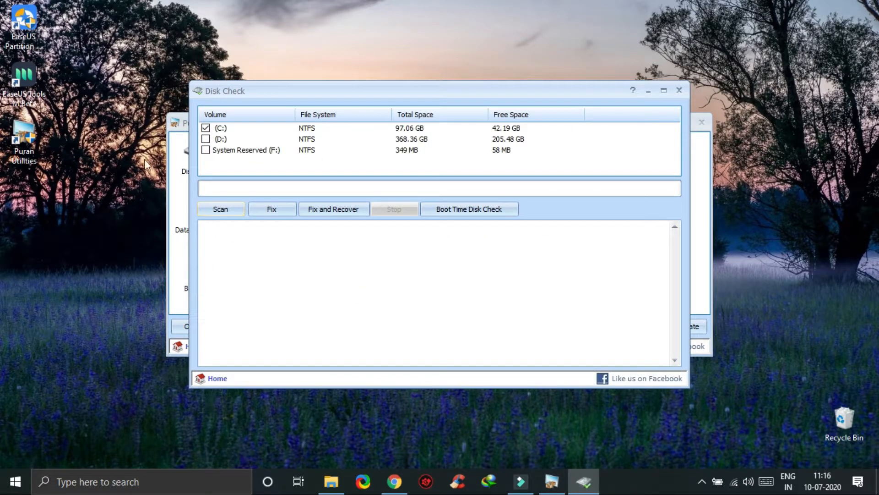
click(231, 211)
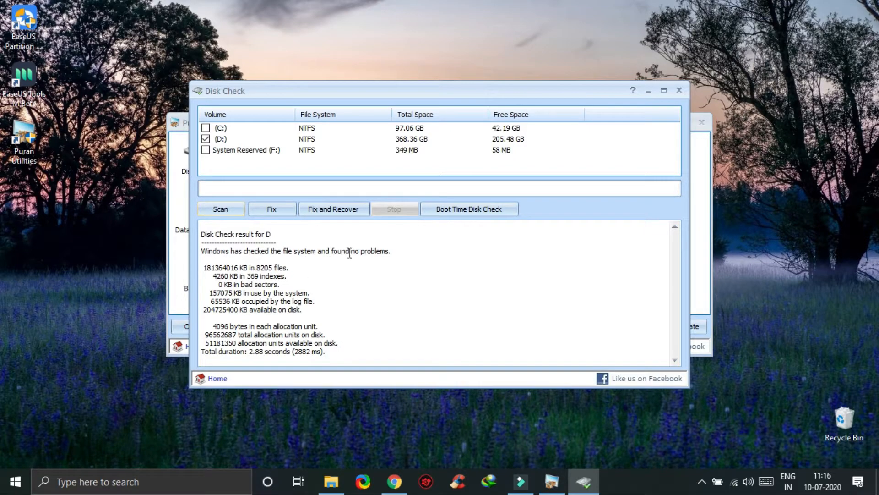
drag(350, 253, 376, 251)
click(540, 282)
drag(215, 284, 276, 288)
click(280, 285)
click(680, 92)
Open the Uninstaller and look through its list of installed programs, returning to the first entry
double_click(264, 168)
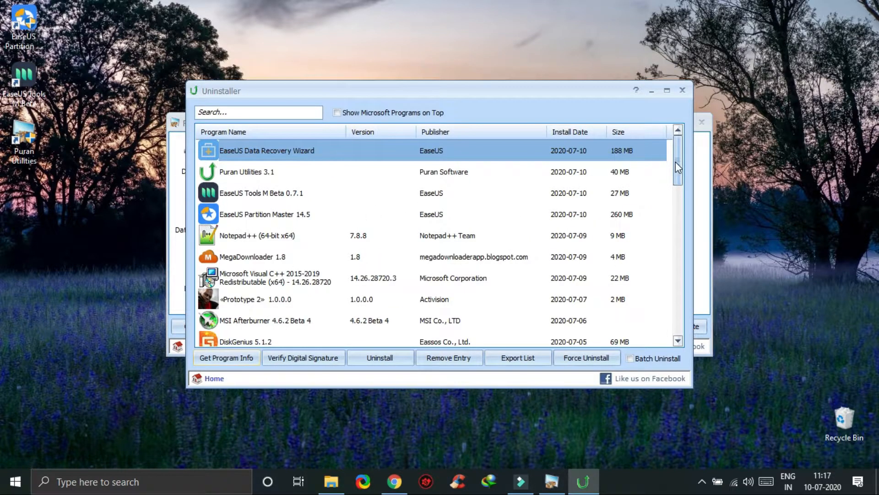
drag(678, 161, 679, 189)
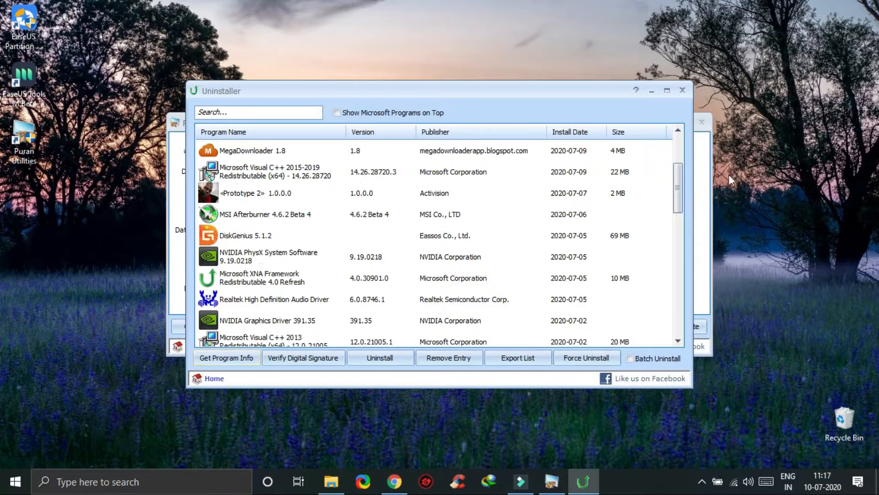
click(677, 252)
drag(677, 252, 678, 165)
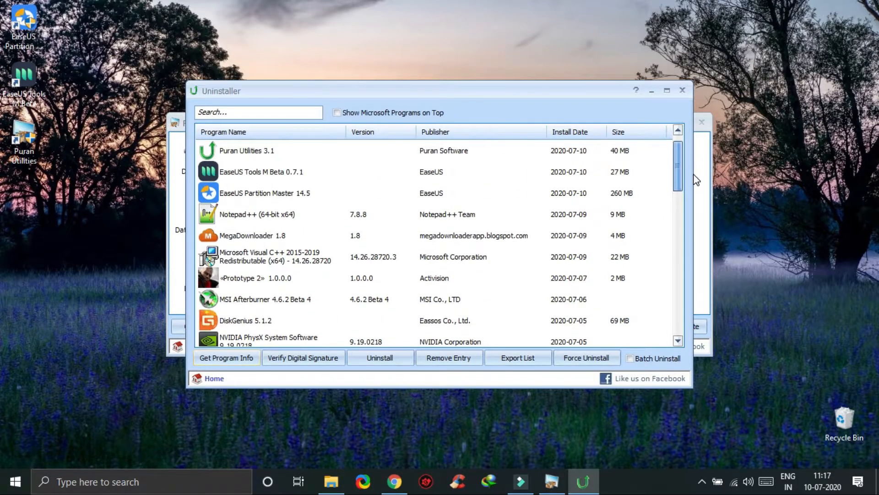
key(Home)
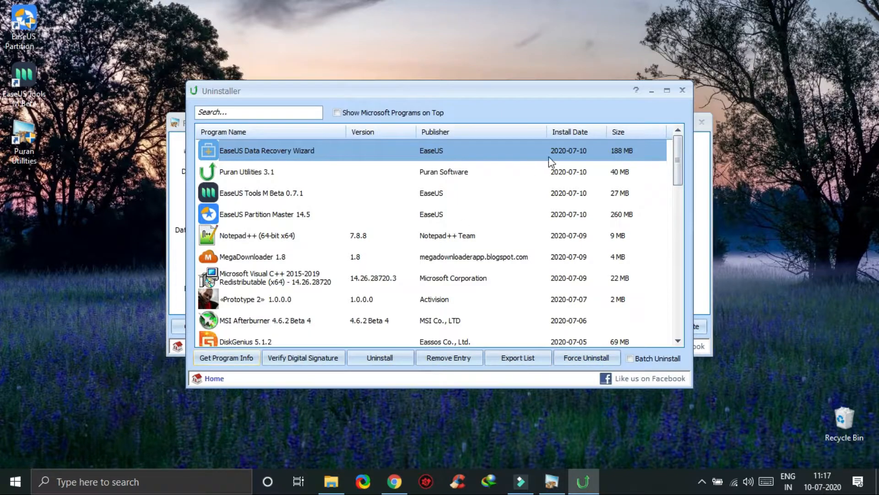
Get the program info for EaseUS Data Recovery Wizard, then close the web results and the Uninstaller
click(257, 179)
click(262, 158)
click(221, 359)
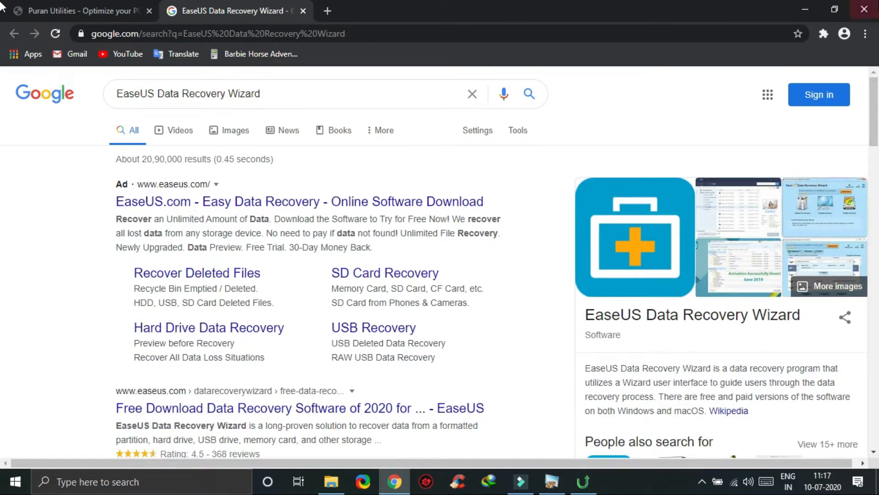
click(864, 10)
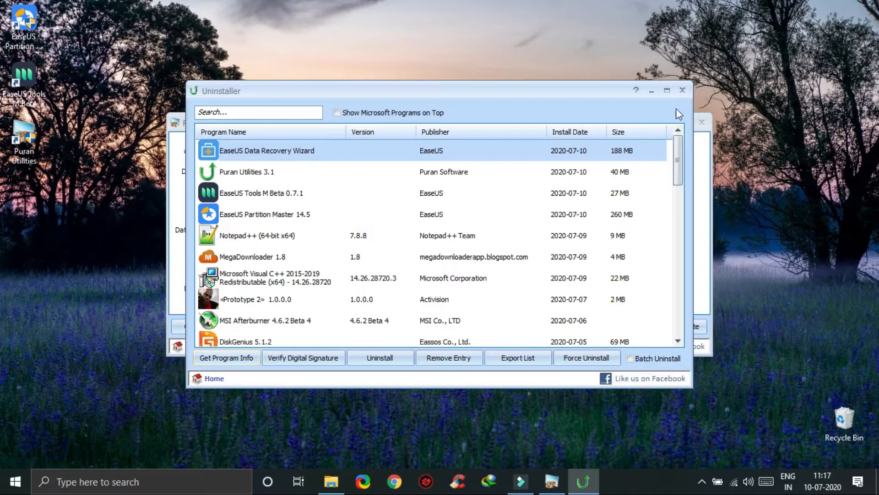
click(683, 90)
Open the Startup Manager, examine the startup programs including Wondershare Studio, and close it
double_click(308, 170)
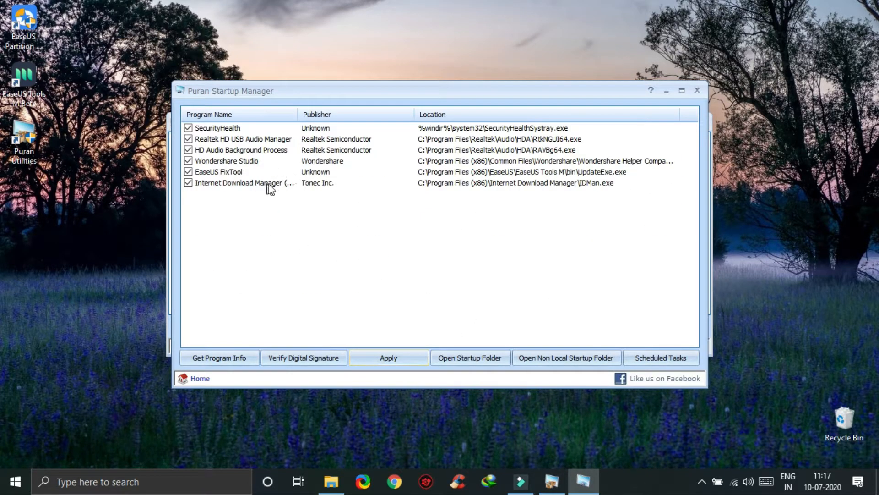
click(288, 163)
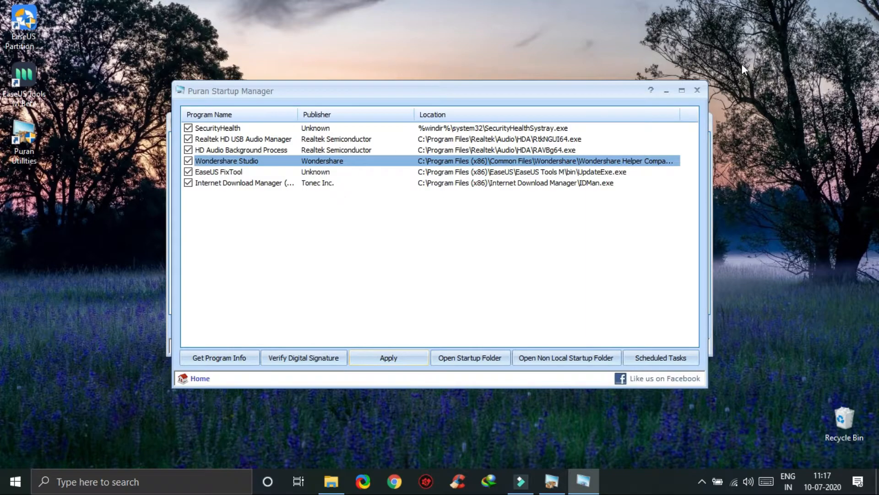
click(698, 91)
Open the Service Manager, look through the services down to the end of the list, and close it
click(378, 172)
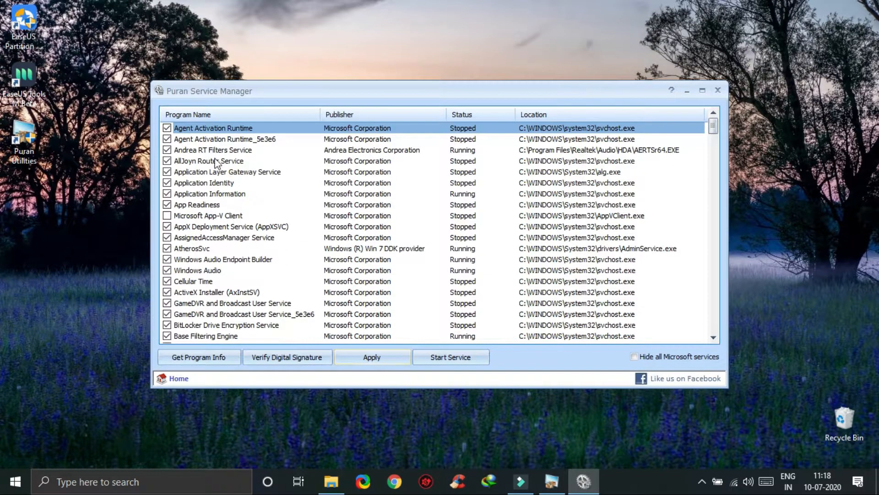
drag(713, 125, 709, 331)
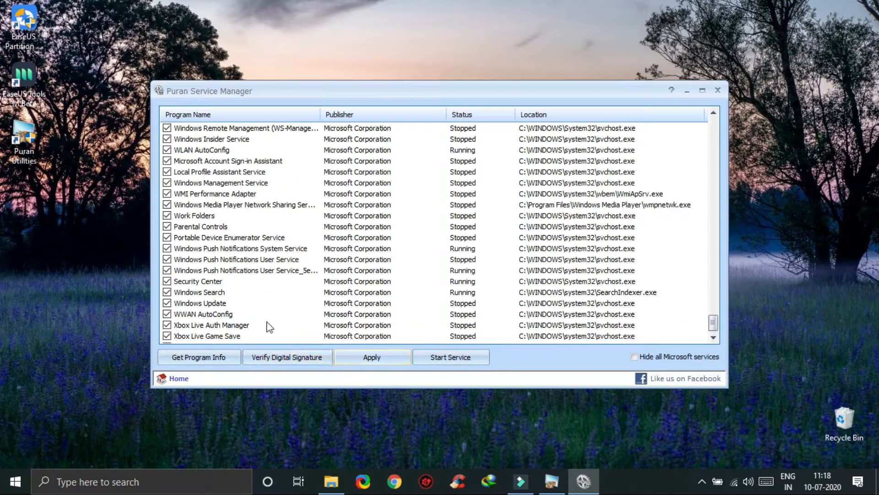
click(713, 87)
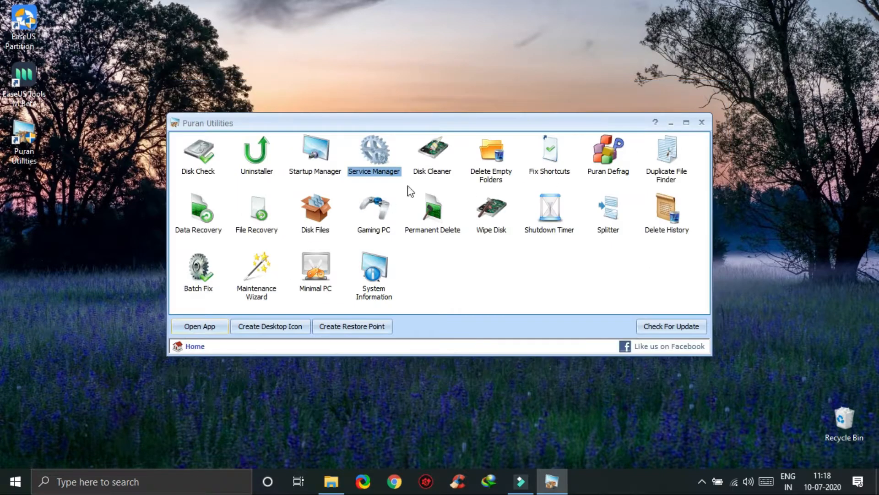
Open the Disk Cleaner, scan drive C: for junk files, and dismiss the scan summary
double_click(440, 170)
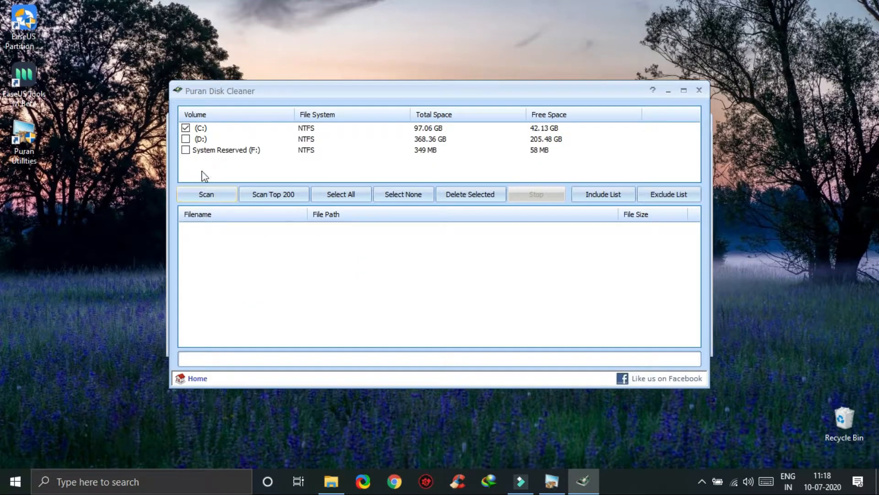
click(196, 130)
click(226, 194)
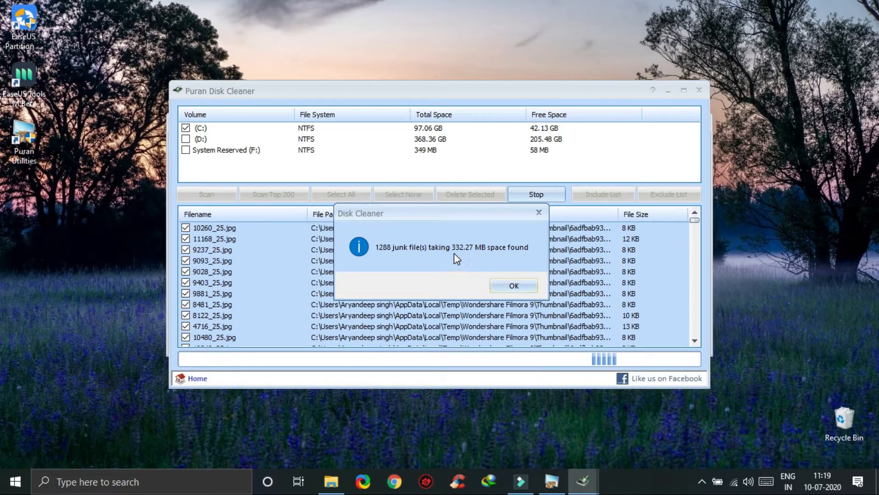
click(514, 285)
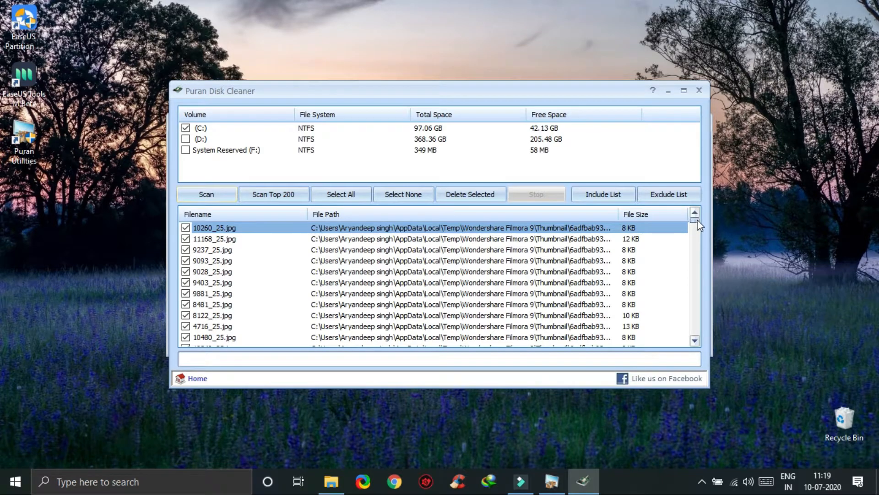
Sort the found junk files by file size and review the end of the list
drag(694, 220, 688, 348)
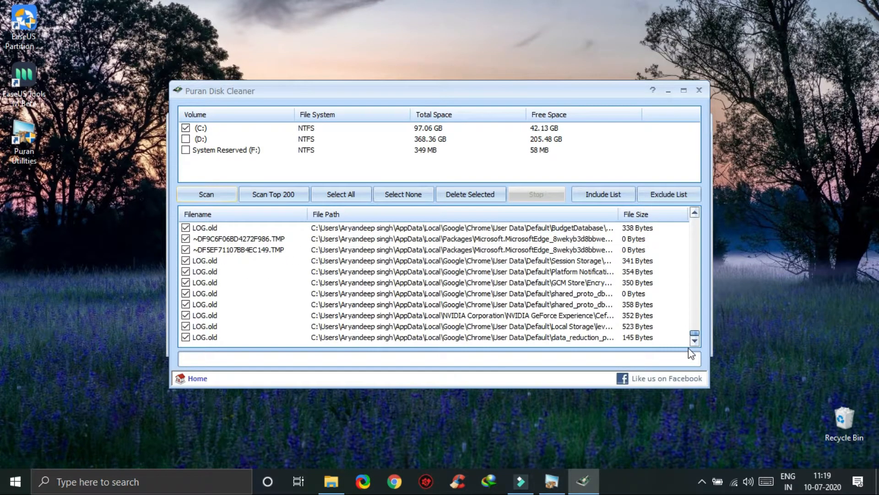
click(661, 215)
drag(697, 330, 708, 351)
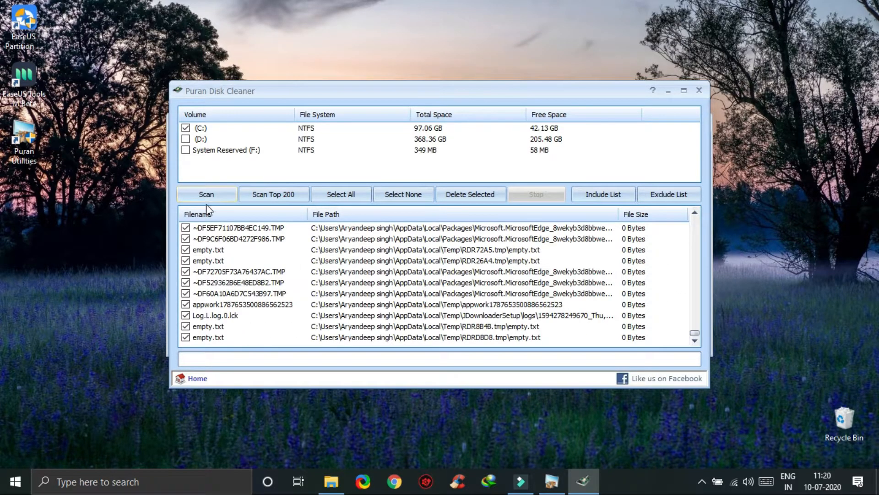
Select all found junk files, delete them permanently, and rescan drive C:
click(346, 200)
click(476, 202)
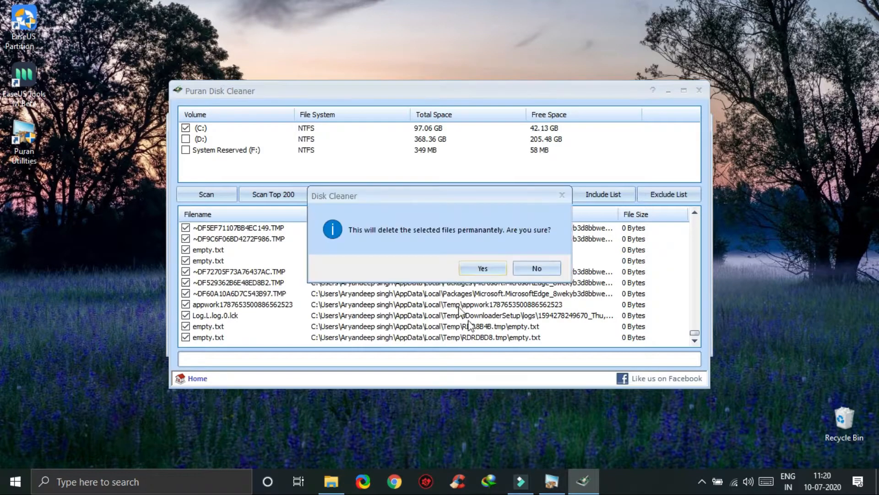
click(484, 268)
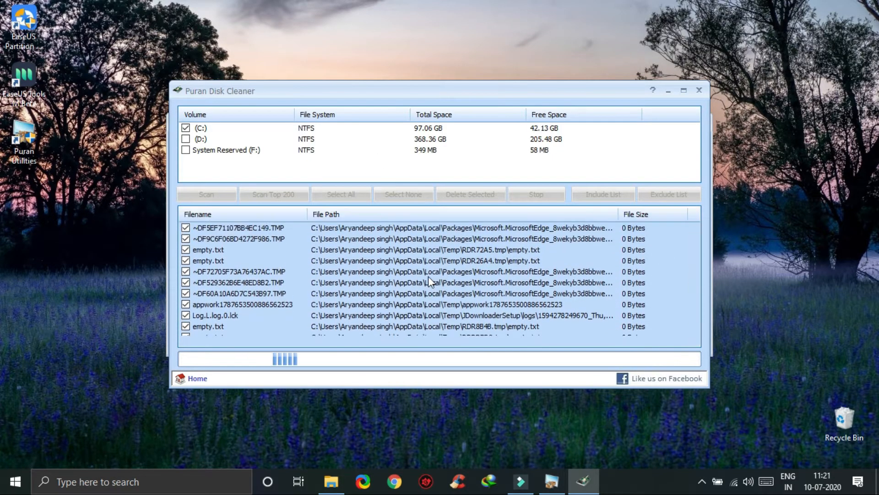
click(537, 285)
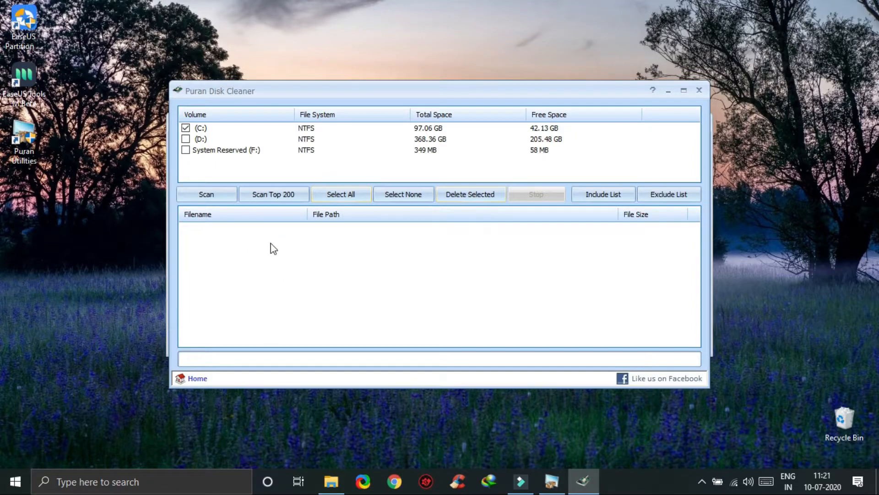
click(202, 127)
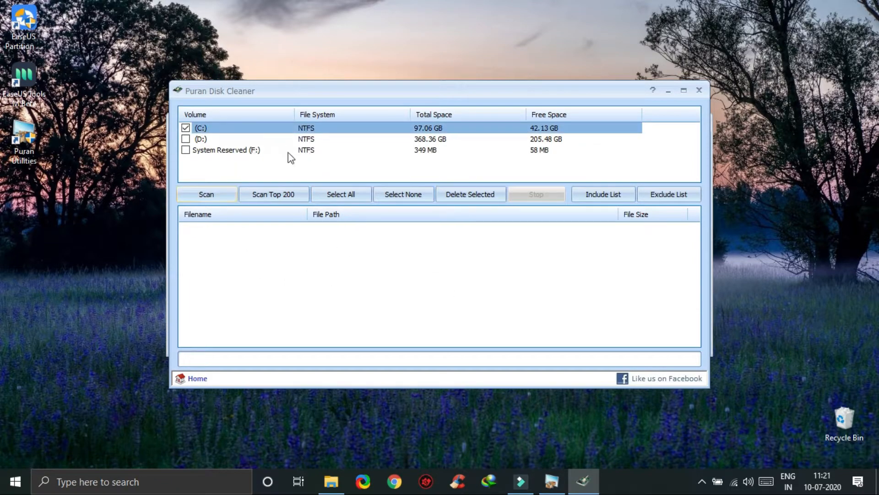
click(221, 199)
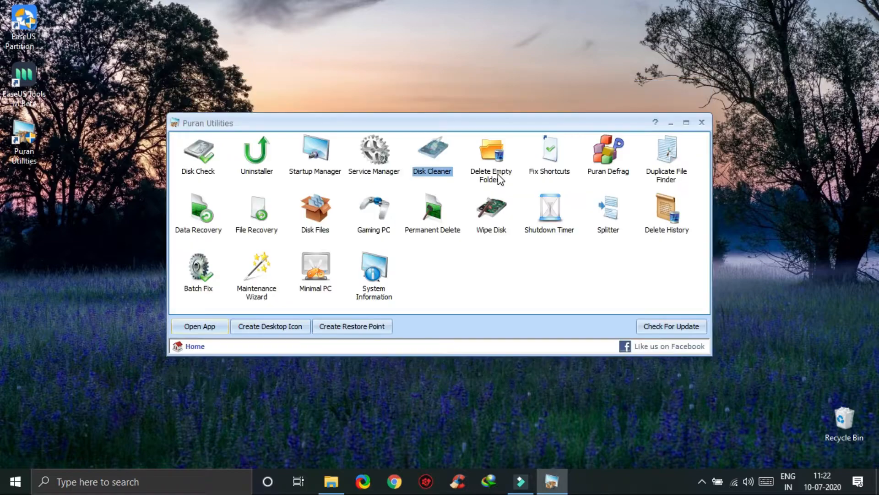
Open the Delete Empty Folders utility and scan drives C: and D:, including hidden and read-only folders
double_click(498, 161)
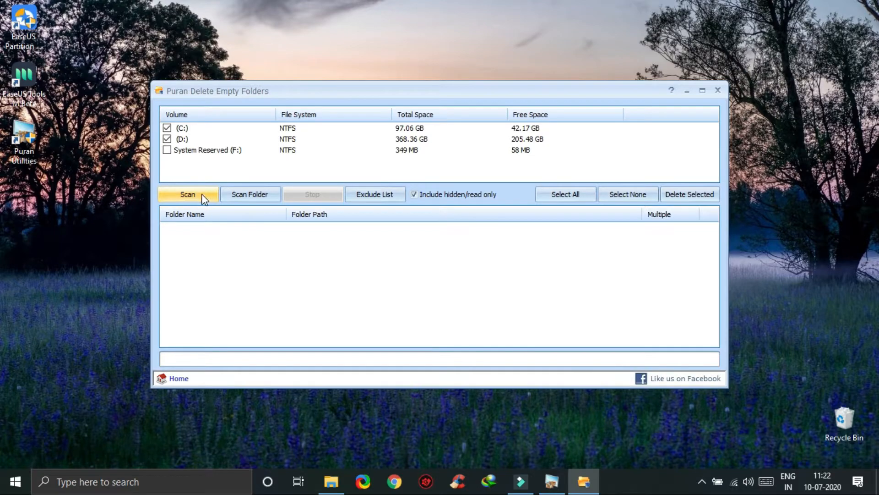
click(201, 194)
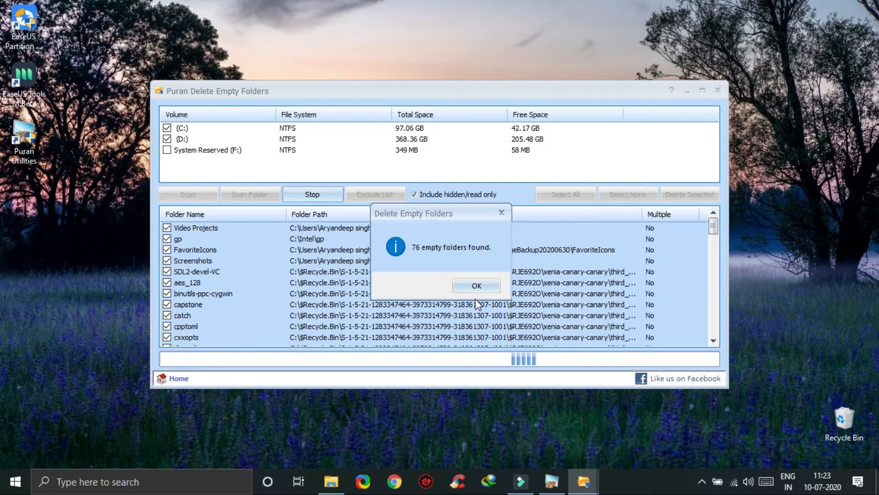
click(475, 286)
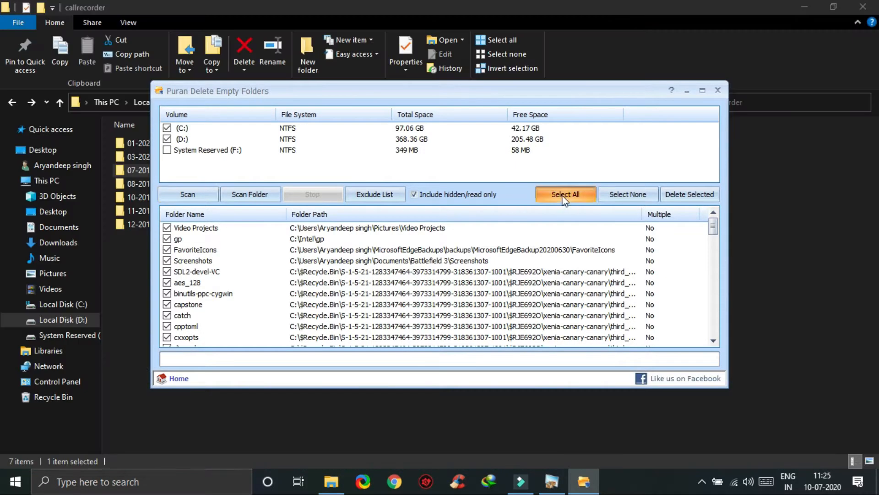
Permanently delete all the found empty folders and close the Delete Empty Folders utility
click(687, 197)
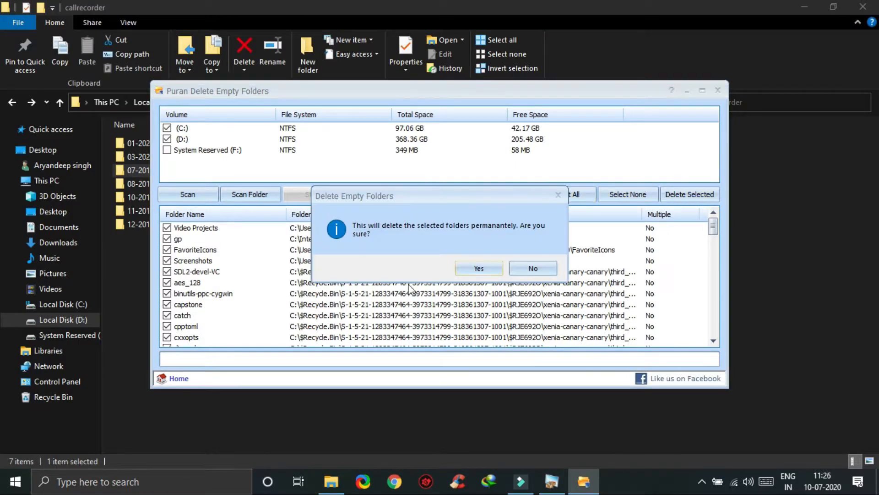
click(482, 269)
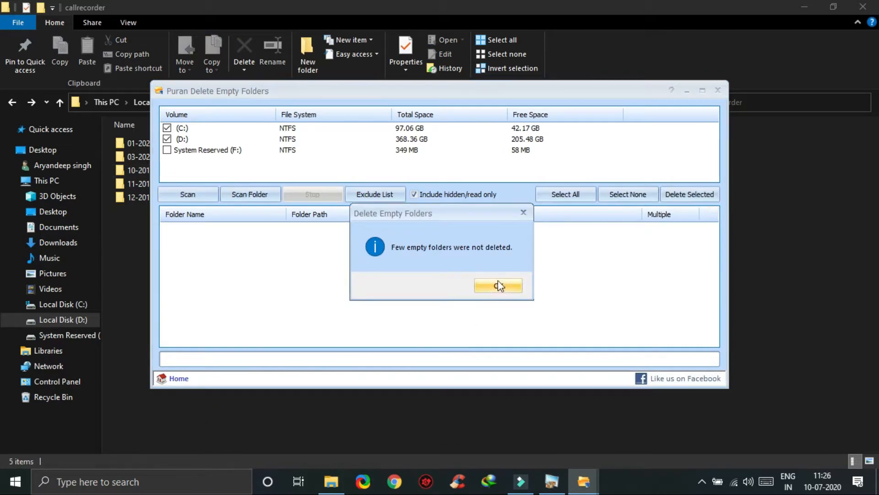
click(498, 286)
click(717, 89)
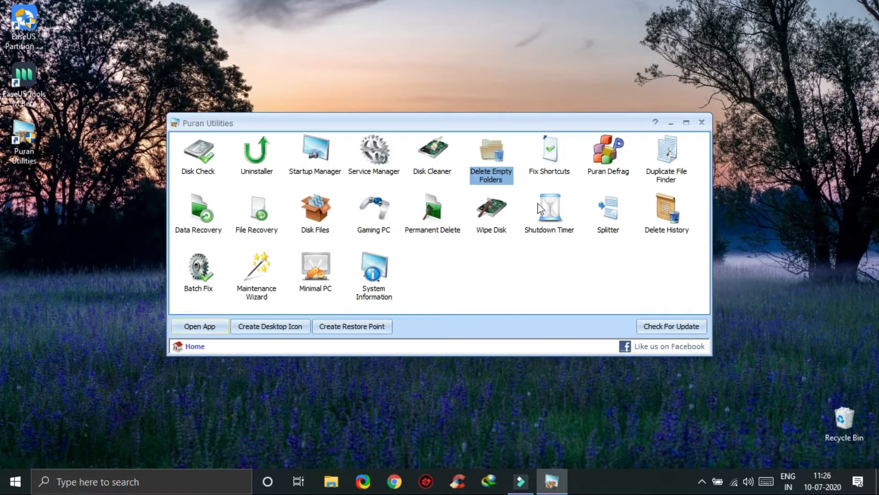
Open the Fix Shortcuts utility, scan drives C: and D: for broken shortcuts, and review the list of results
double_click(554, 171)
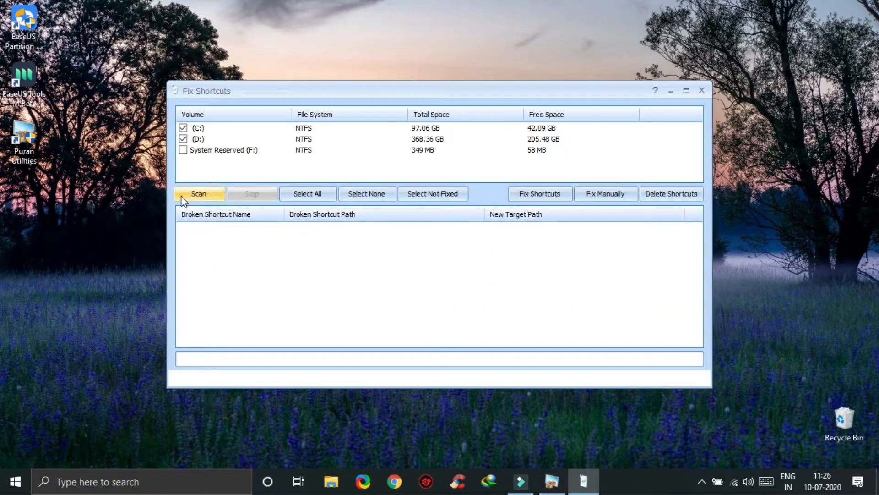
click(182, 196)
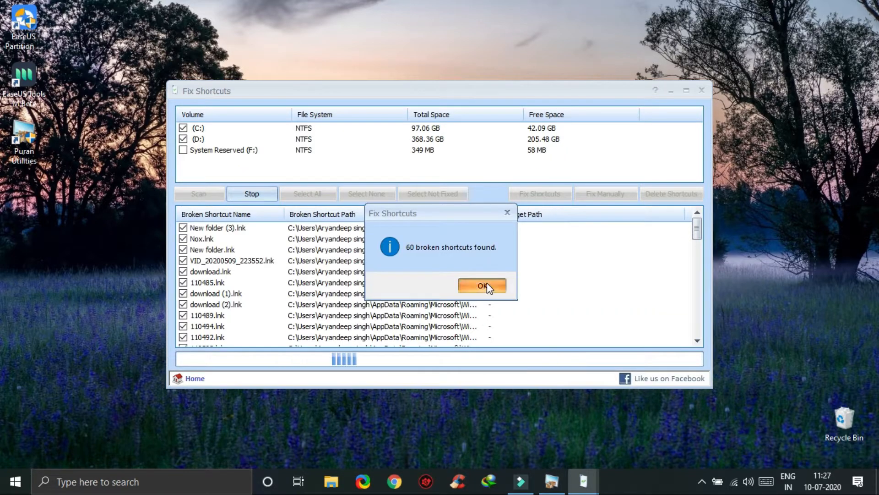
click(488, 283)
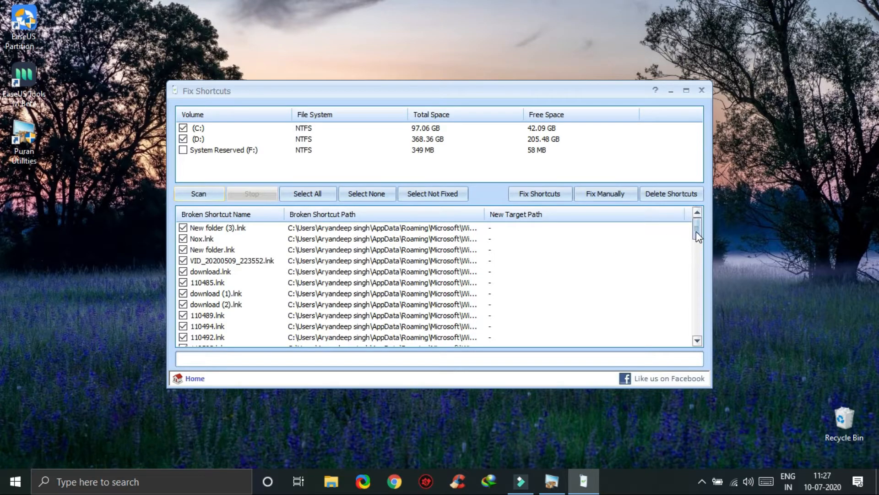
drag(696, 232, 687, 342)
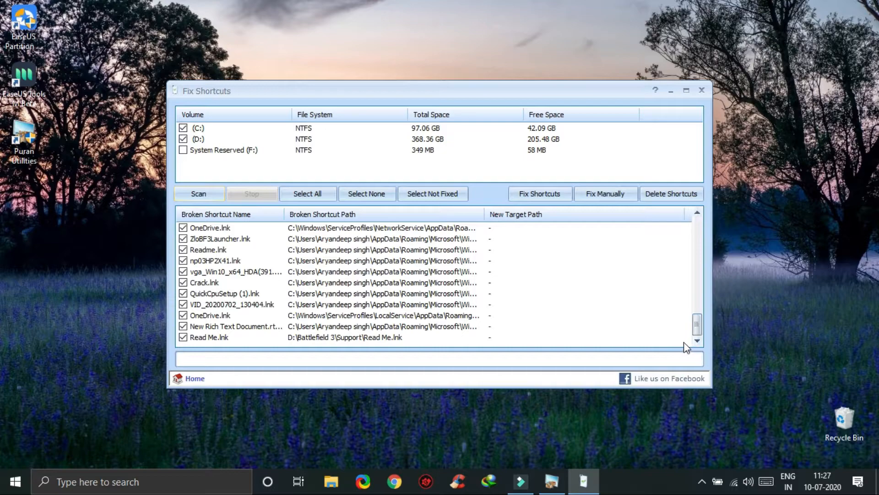
click(206, 338)
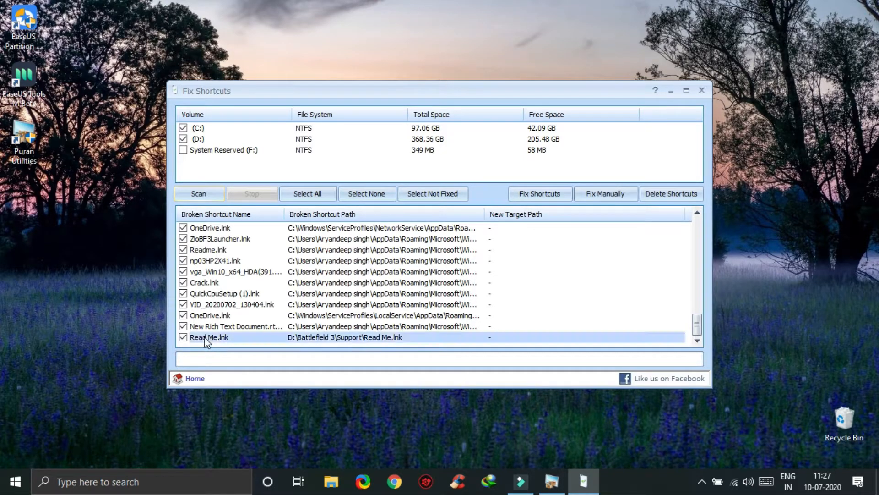
drag(697, 323, 697, 224)
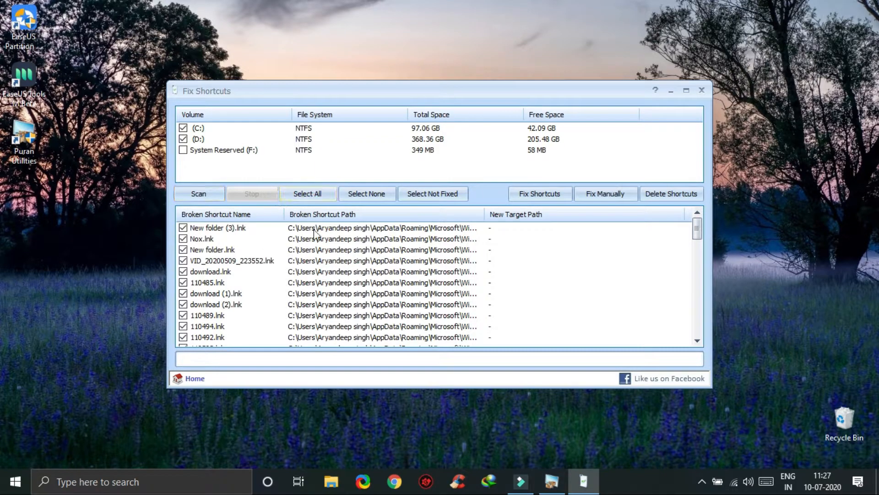
Fix all the found broken shortcuts automatically, review their new target paths, and close the Fix Shortcuts utility
click(555, 197)
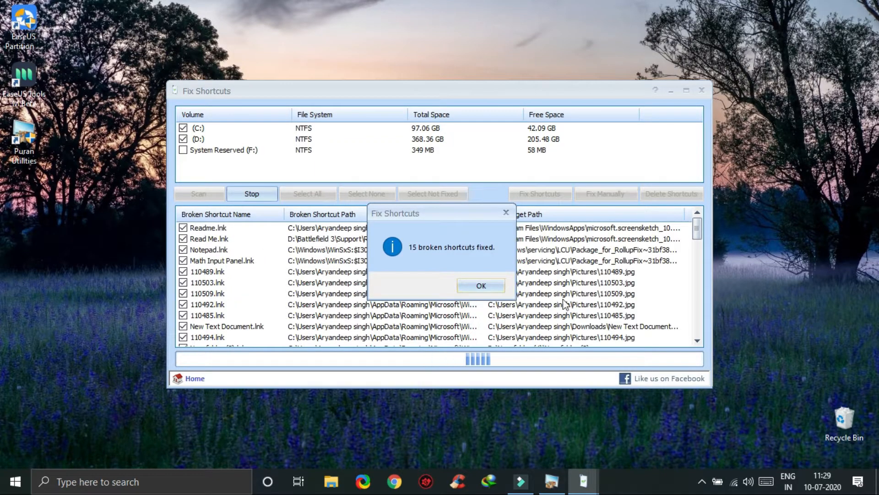
click(483, 285)
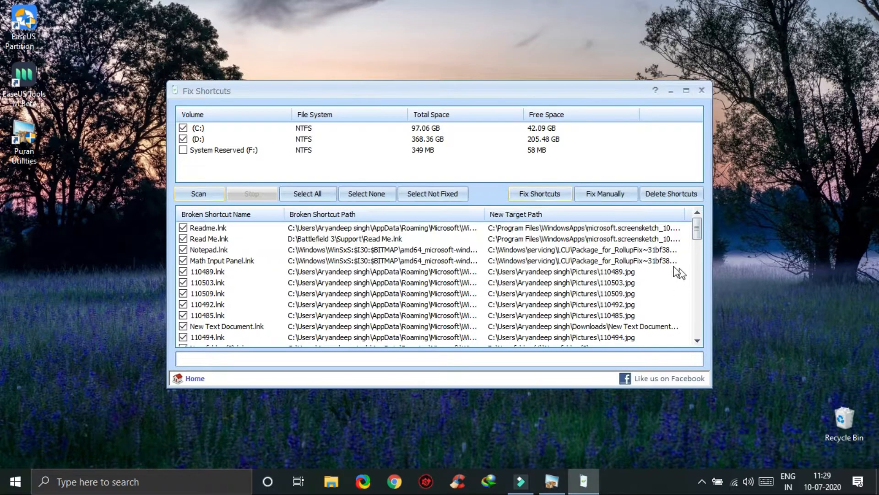
scroll(459, 289, down, 15)
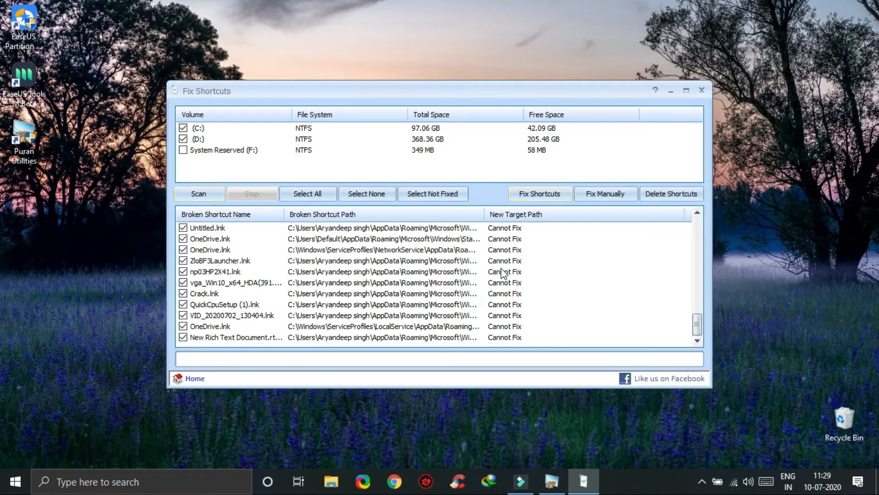
drag(697, 324, 703, 343)
drag(702, 342, 732, 220)
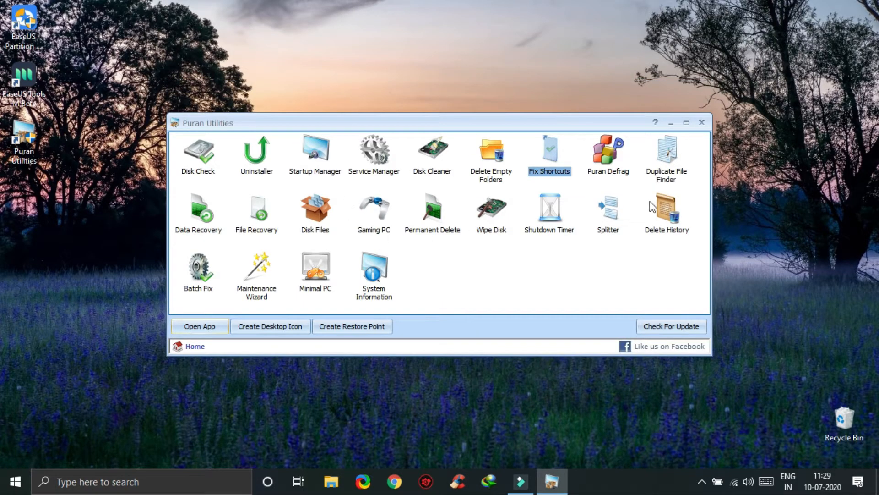
Open the Puran Defrag utility, analyze drive C:, and review the analysis report down to the fragmented files
double_click(614, 173)
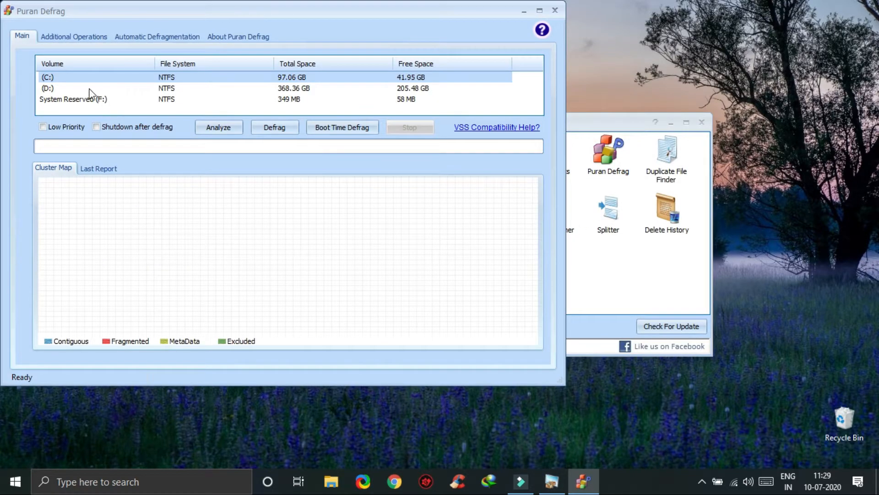
click(224, 127)
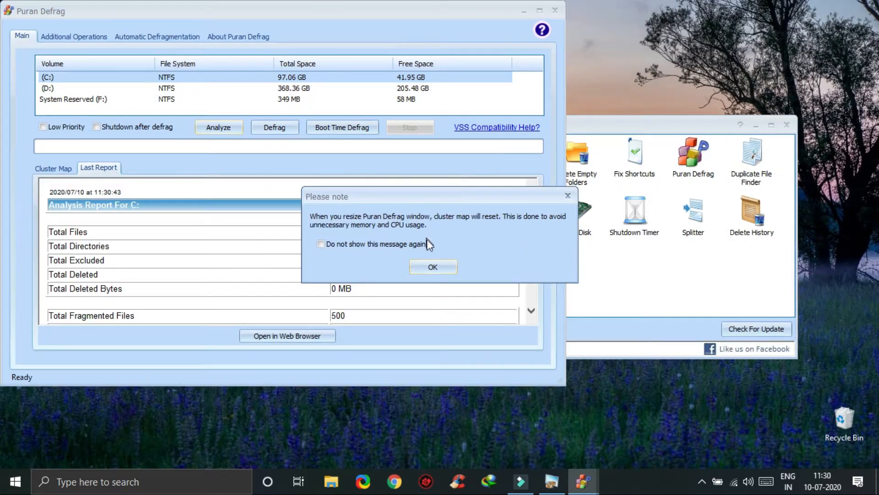
click(430, 267)
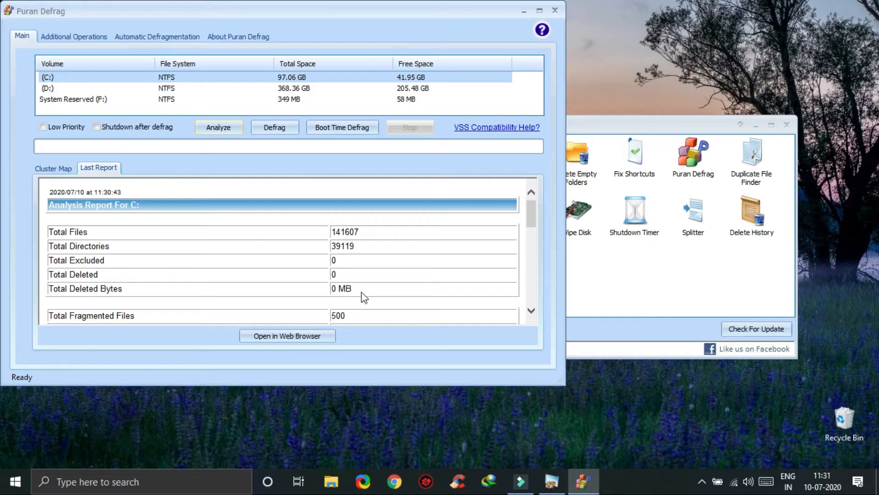
drag(532, 212, 530, 289)
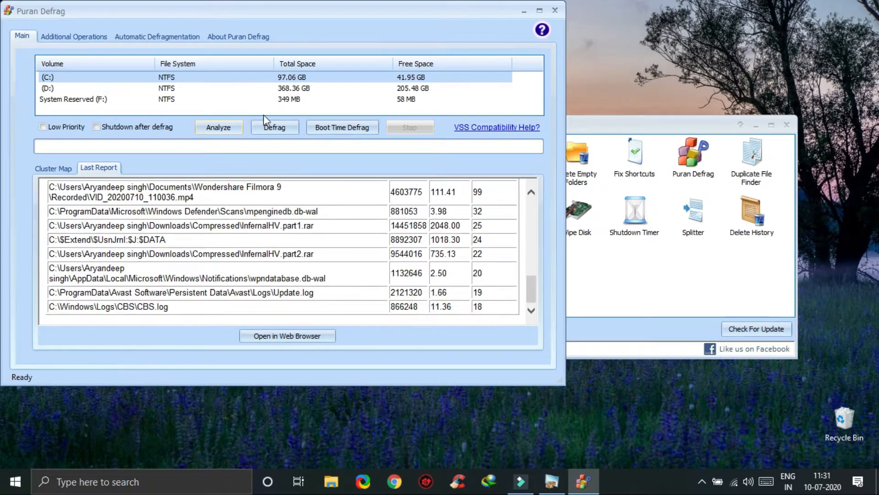
Start defragmenting drive C:, stop the process, and close the Puran Defrag utility
click(295, 128)
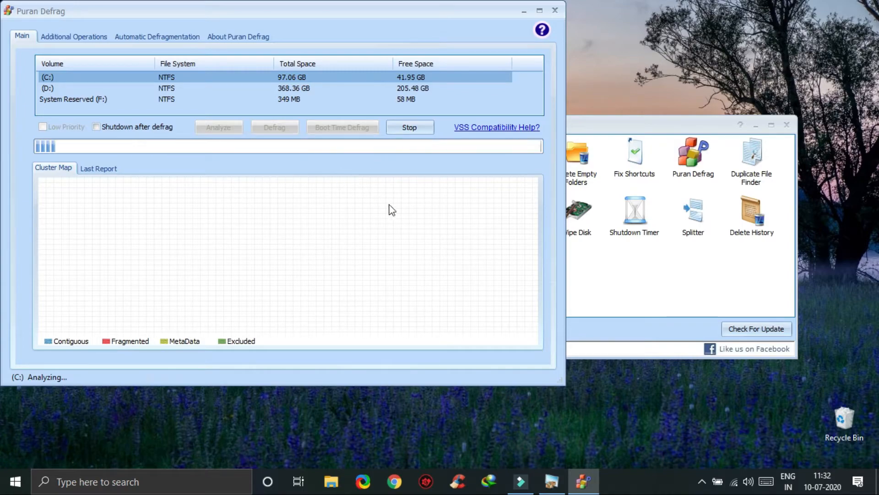
click(417, 125)
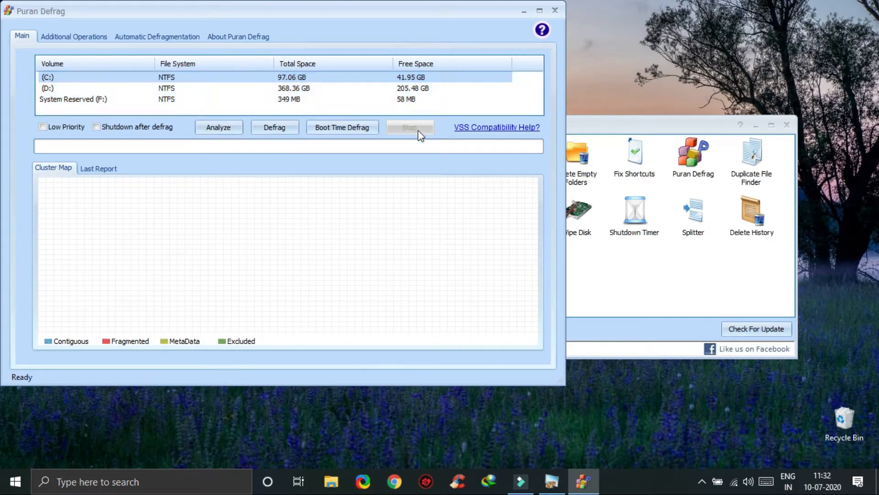
click(555, 10)
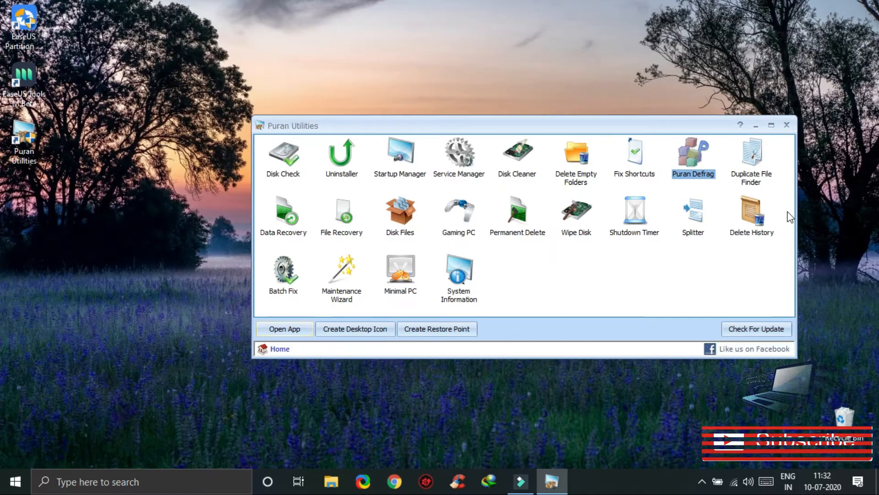
Open the Duplicate File Finder utility, add drives C: and D: as scan locations, and scan them for duplicate files
double_click(751, 170)
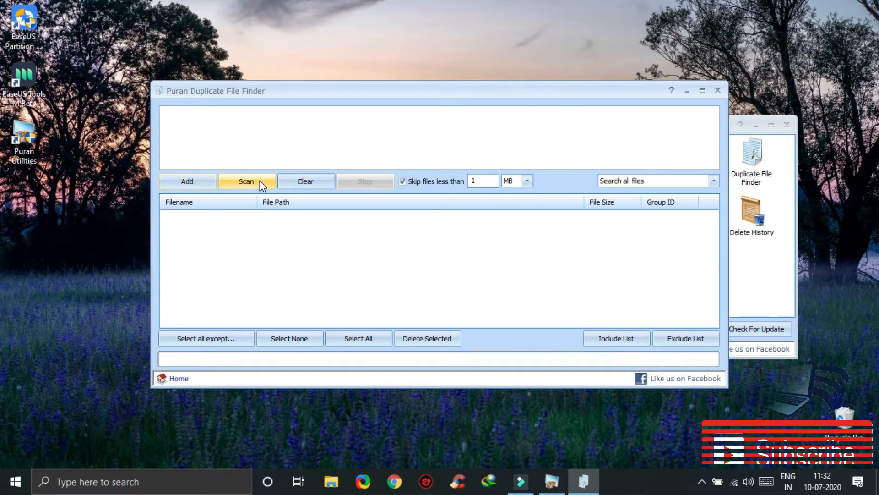
click(191, 183)
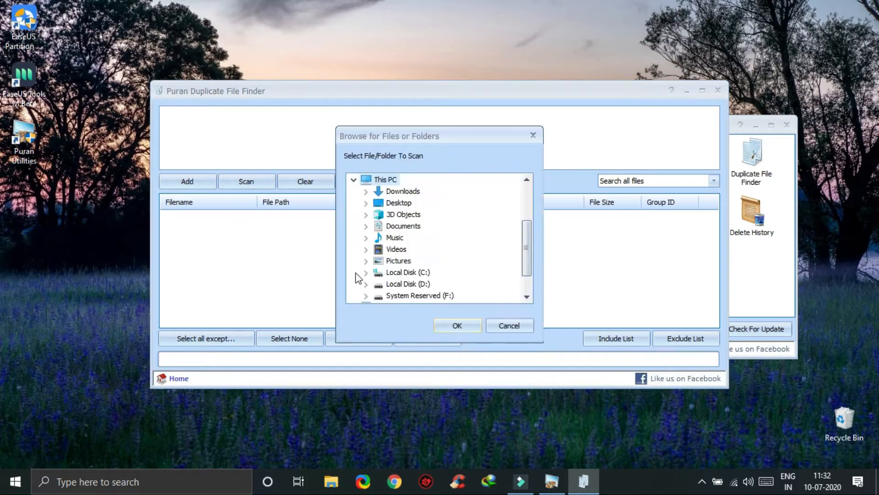
click(406, 274)
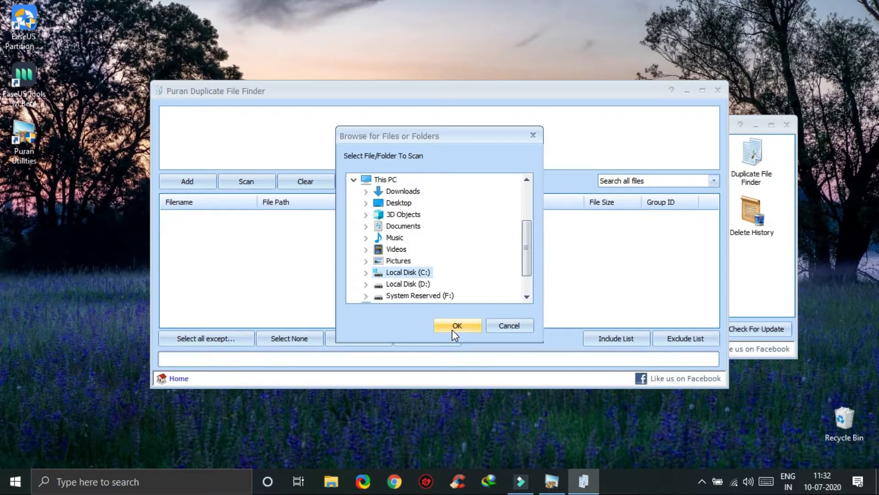
click(454, 327)
click(206, 182)
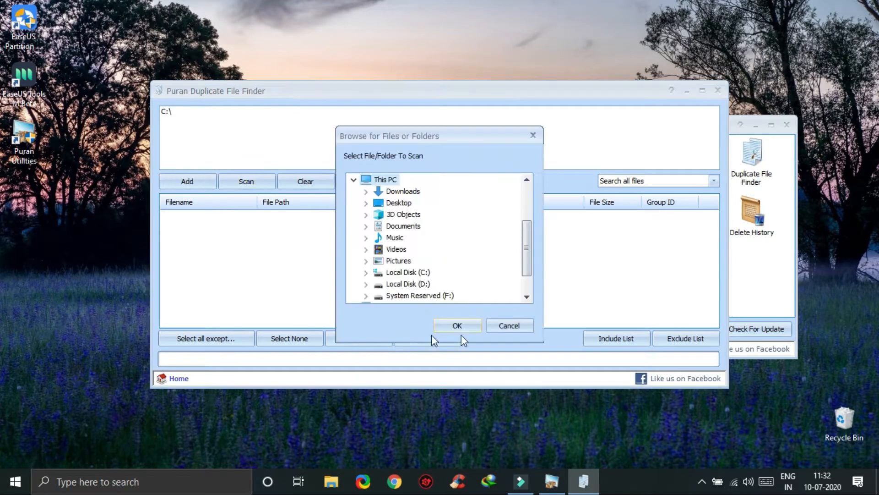
click(422, 285)
click(457, 326)
click(246, 181)
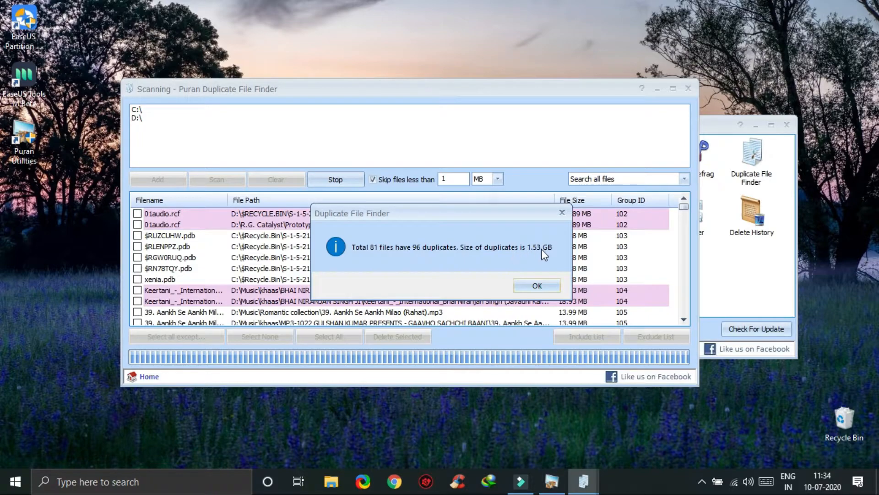
click(529, 284)
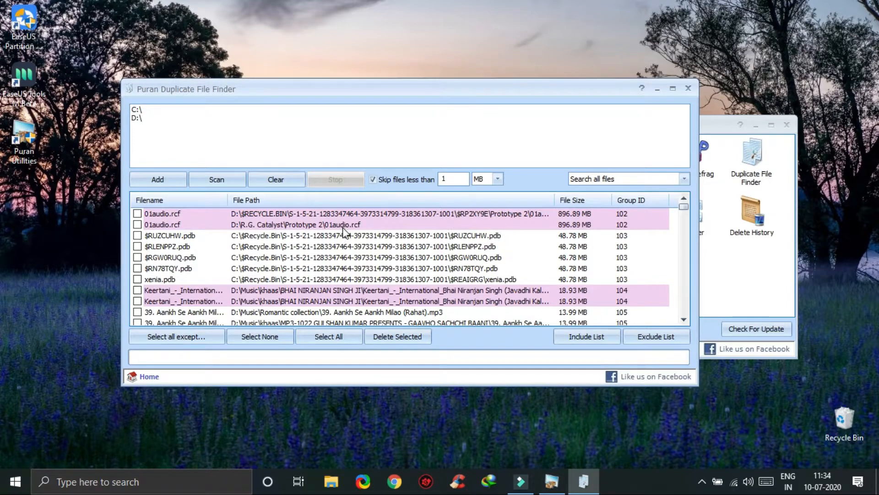
Select all found duplicates except one in each group and review the list down to its end
click(683, 320)
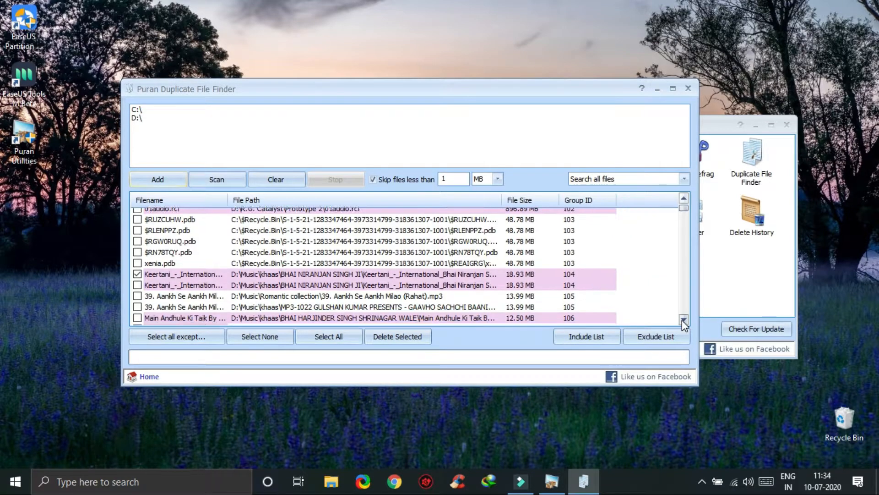
click(684, 320)
click(684, 320)
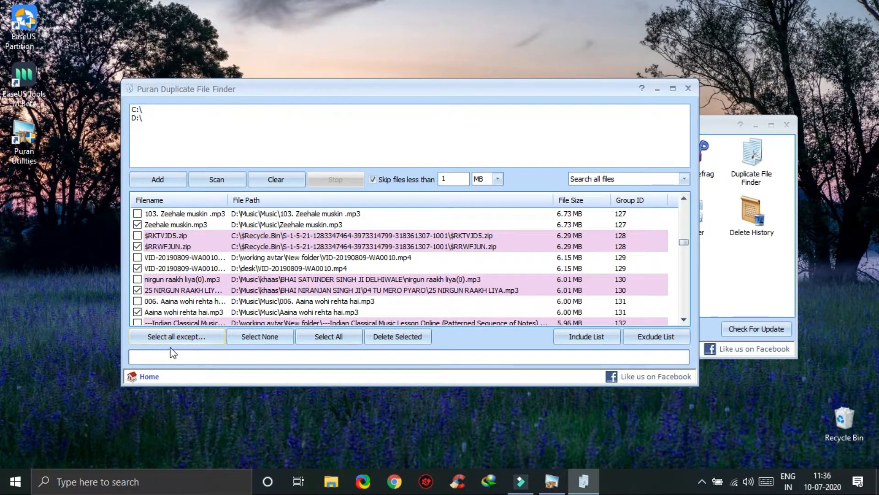
click(174, 341)
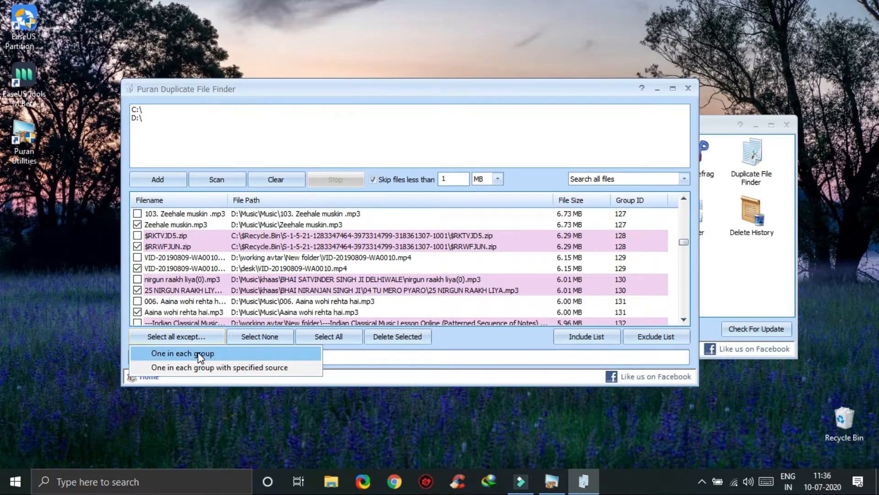
click(200, 354)
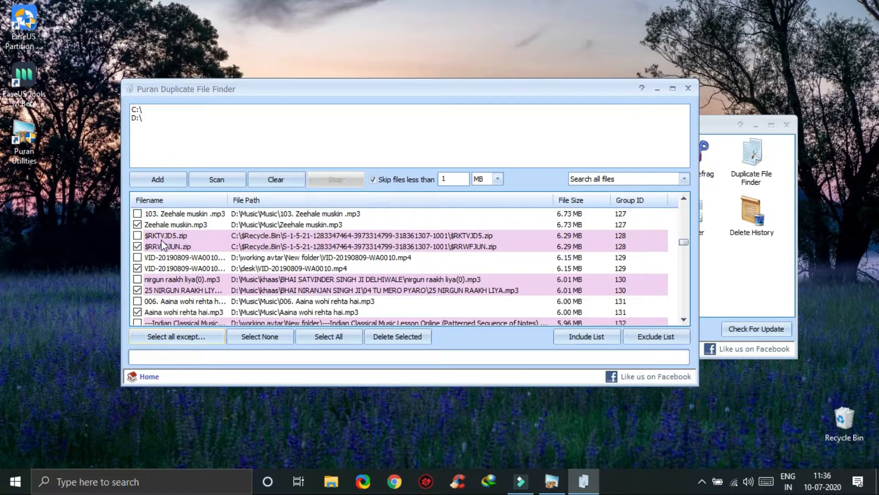
scroll(163, 245, down, 20)
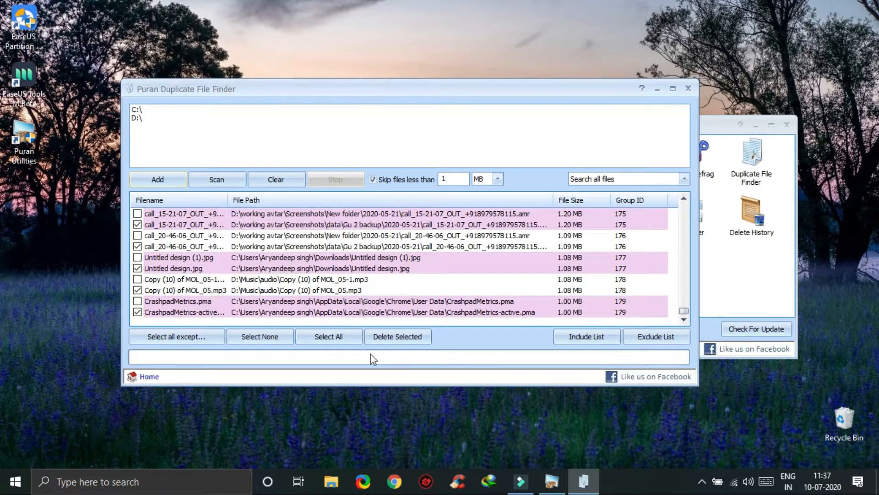
Delete the selected duplicate files, keeping one file of each group
click(403, 337)
click(460, 265)
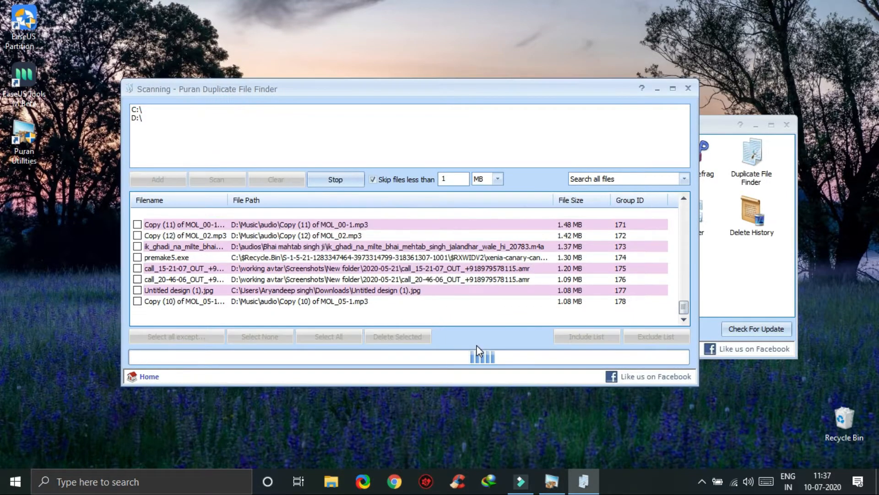
click(494, 287)
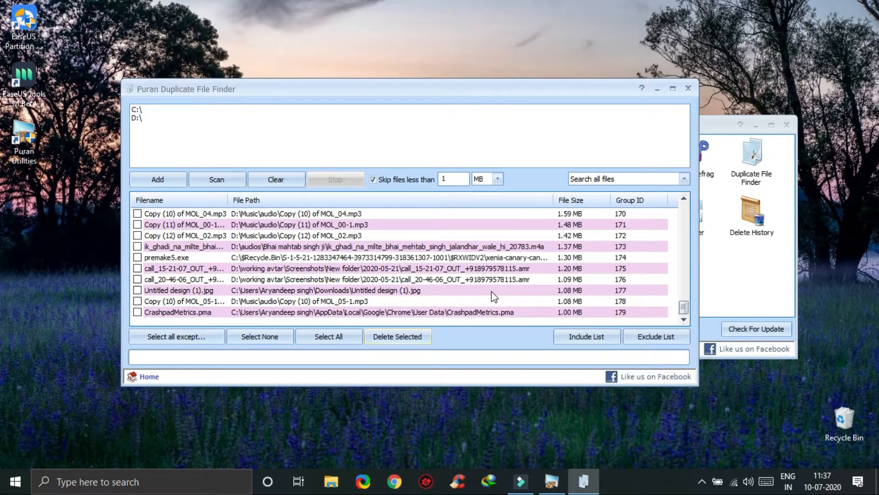
Rescan drives C: and D: for duplicate files and close the Duplicate File Finder utility
click(215, 180)
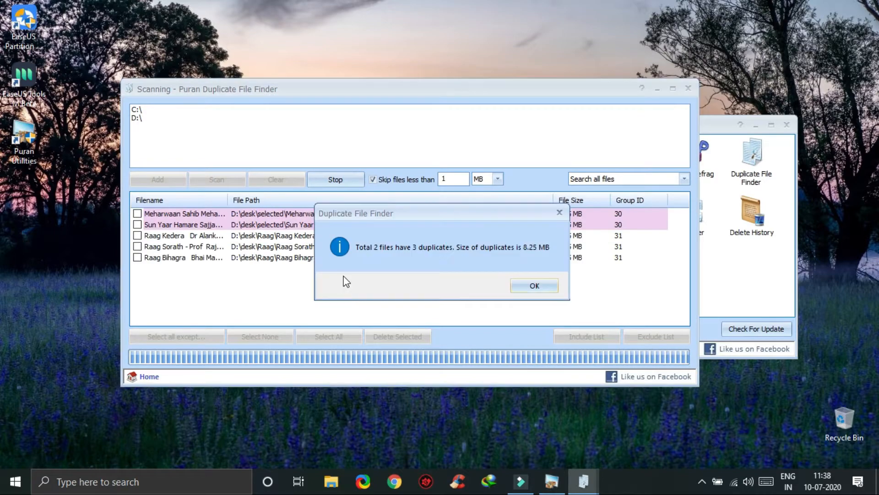
click(529, 283)
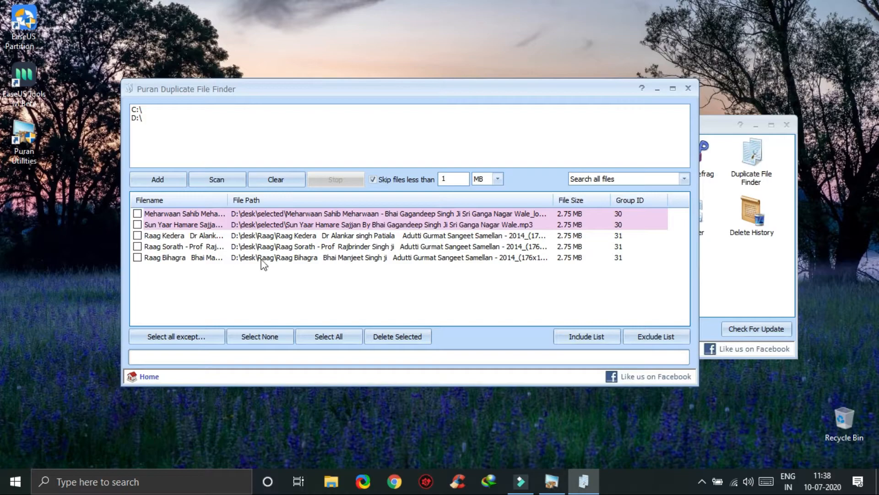
click(688, 88)
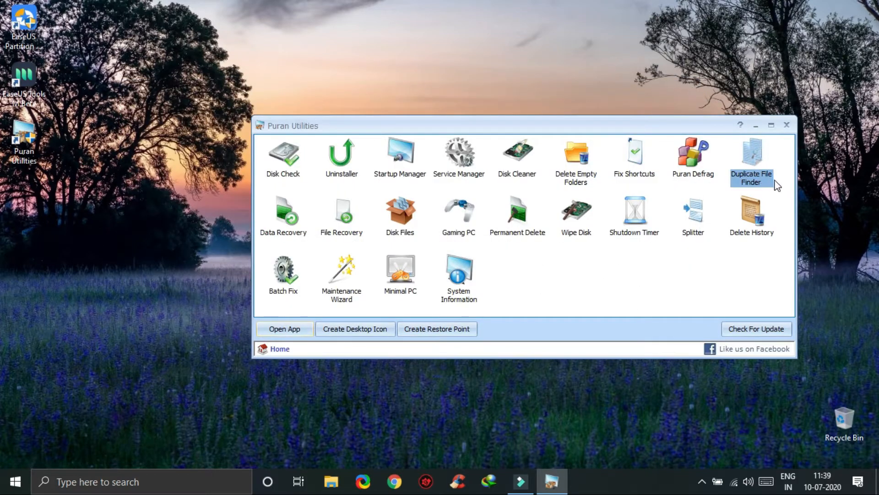
click(284, 221)
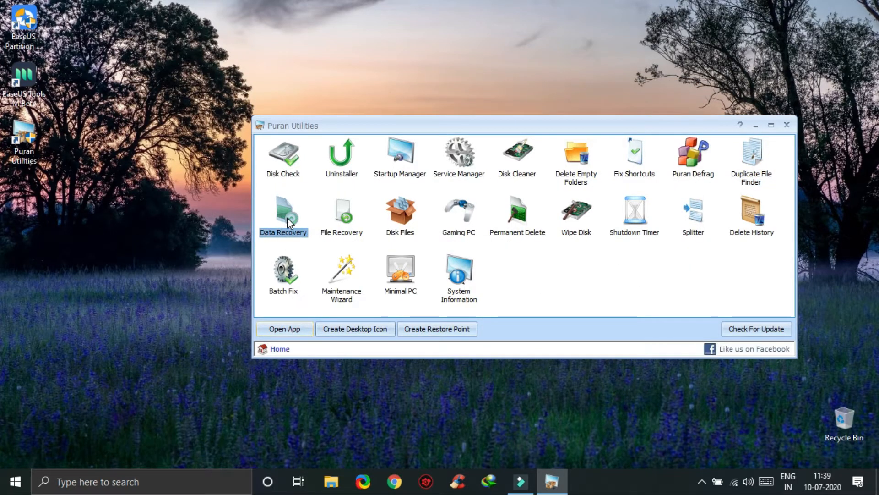
double_click(290, 221)
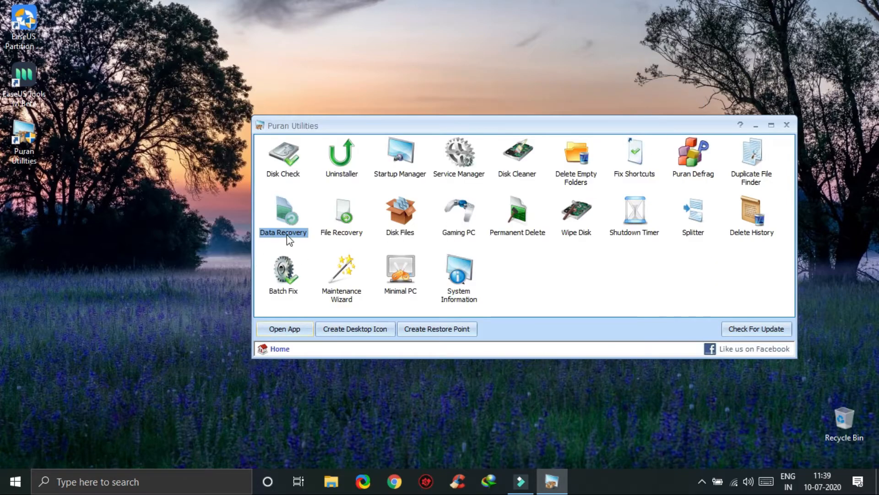
click(348, 220)
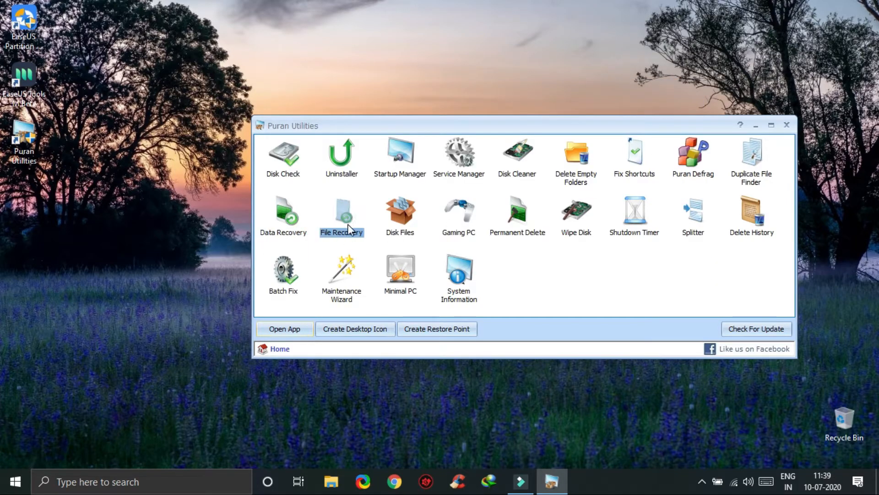
Open the Disk Files utility, scan drives C: and D:, and review the totals for each file type
double_click(406, 215)
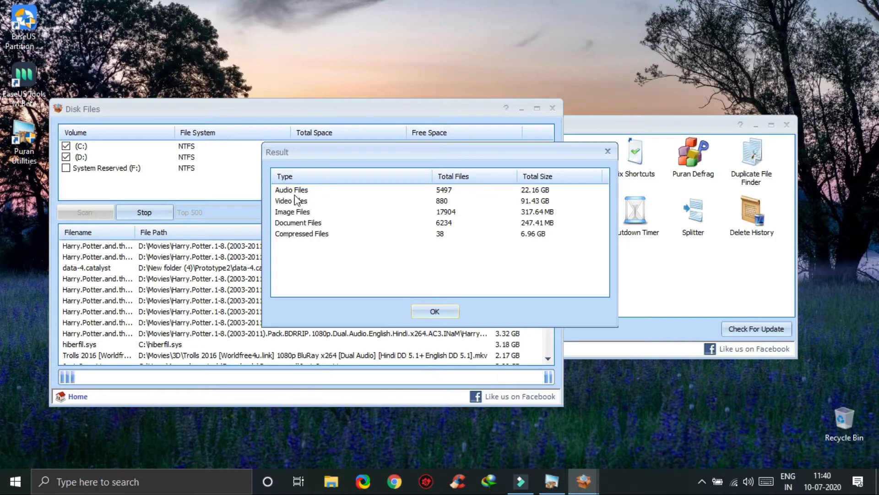
click(309, 191)
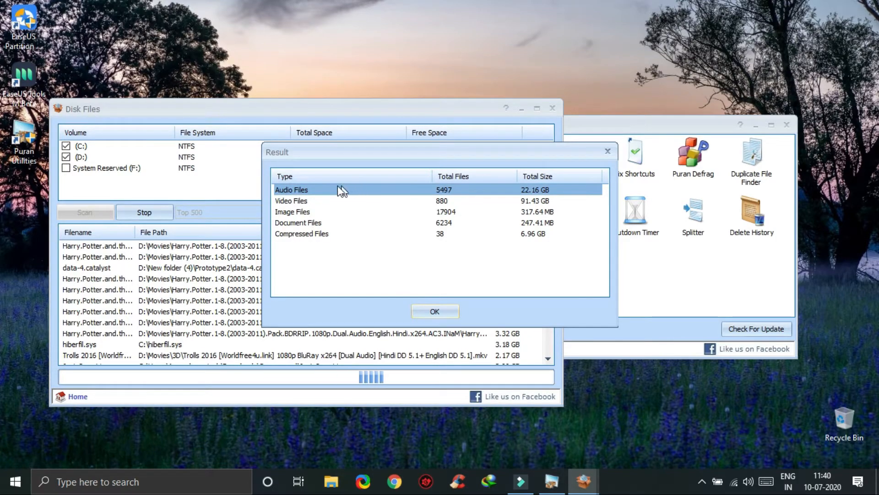
click(545, 201)
click(330, 212)
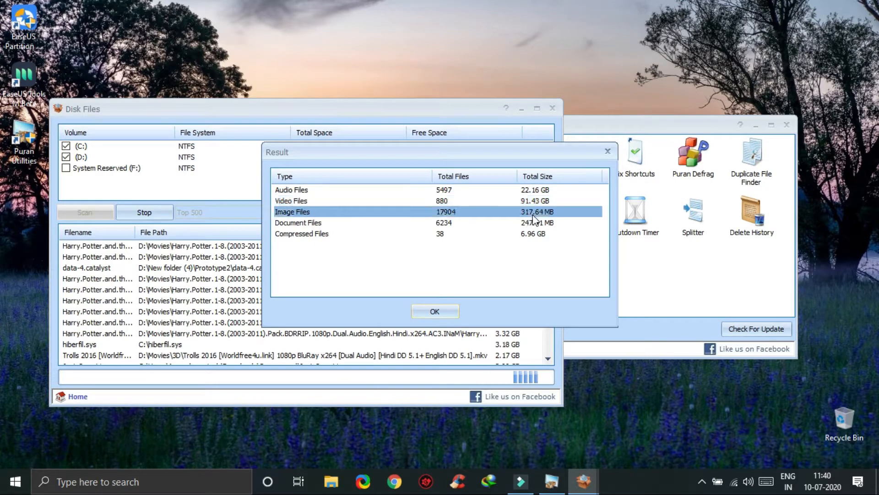
click(320, 223)
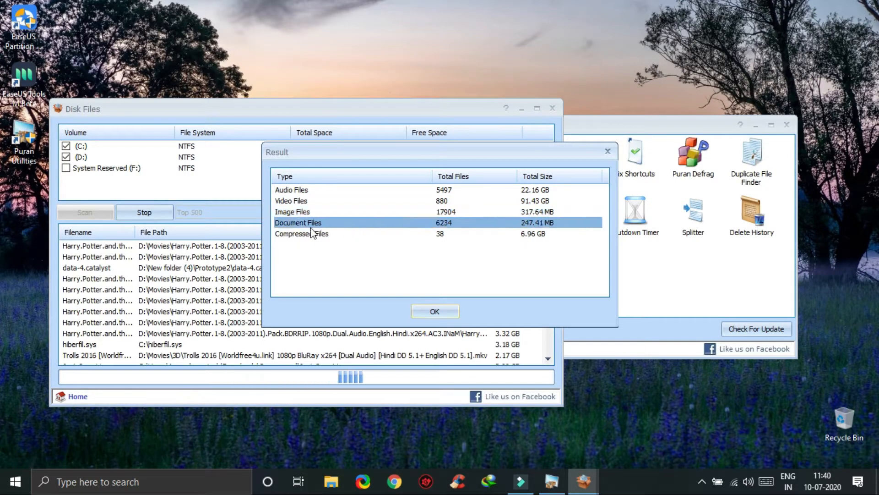
click(560, 235)
click(437, 309)
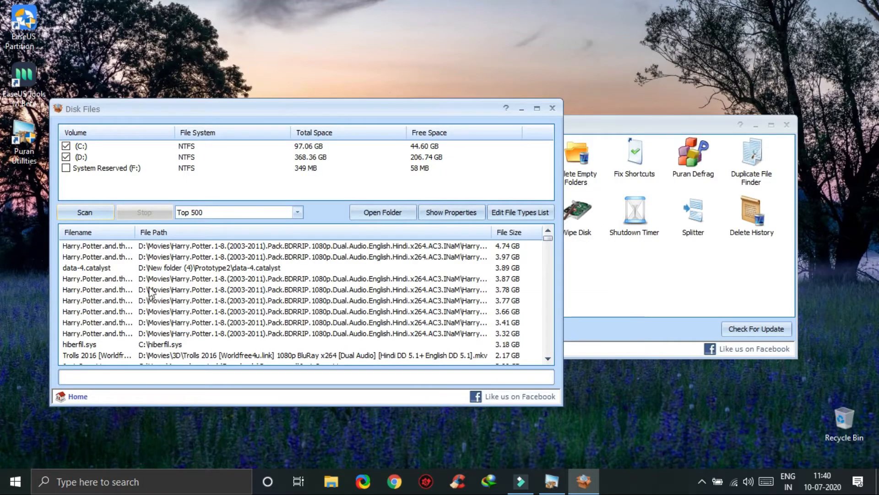
Examine the Top 500 list of largest files on drives C: and D:, checking their paths and sizes
click(377, 250)
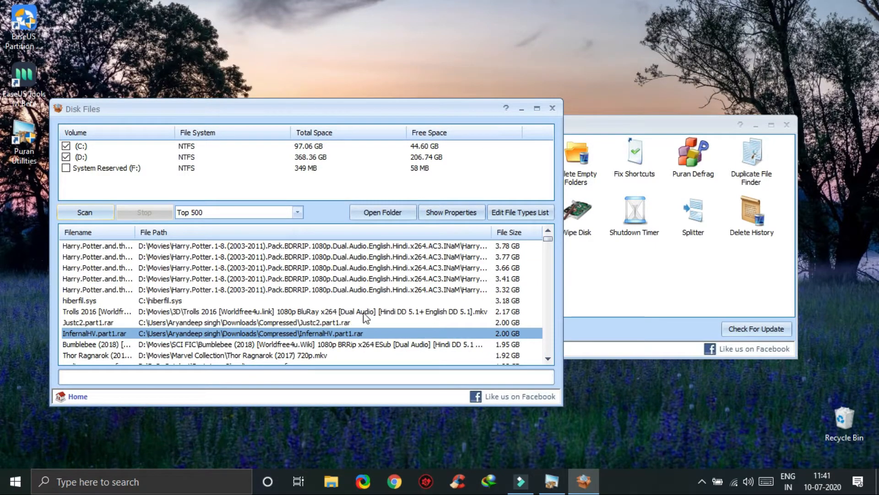
scroll(275, 316, down, 3)
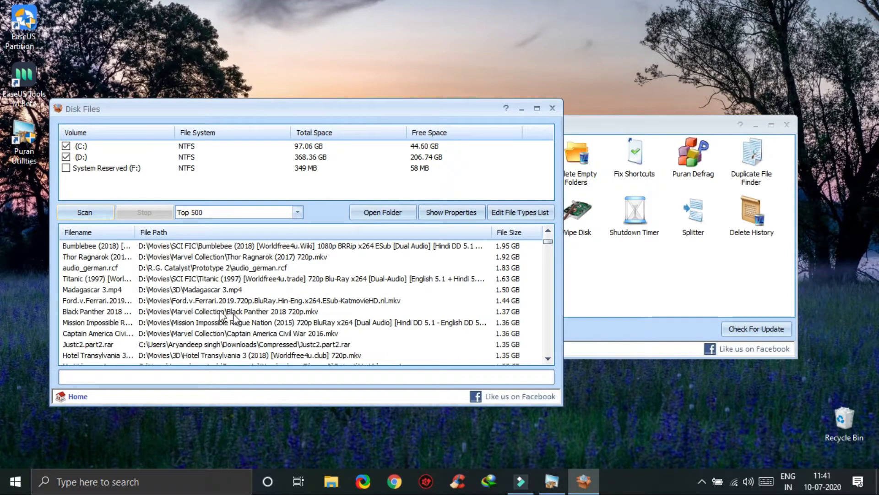
click(239, 333)
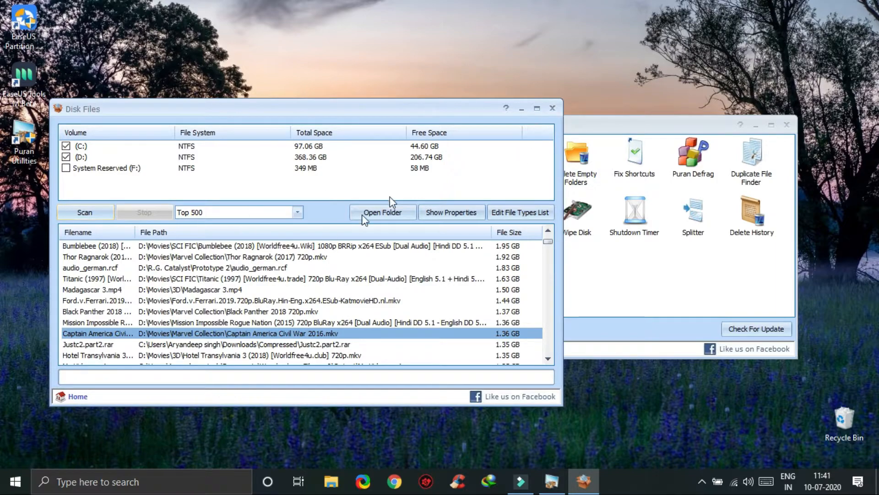
Open the Permanent Delete utility, highlight Local Disk (C:) as an item to add, and cancel the selection
click(526, 233)
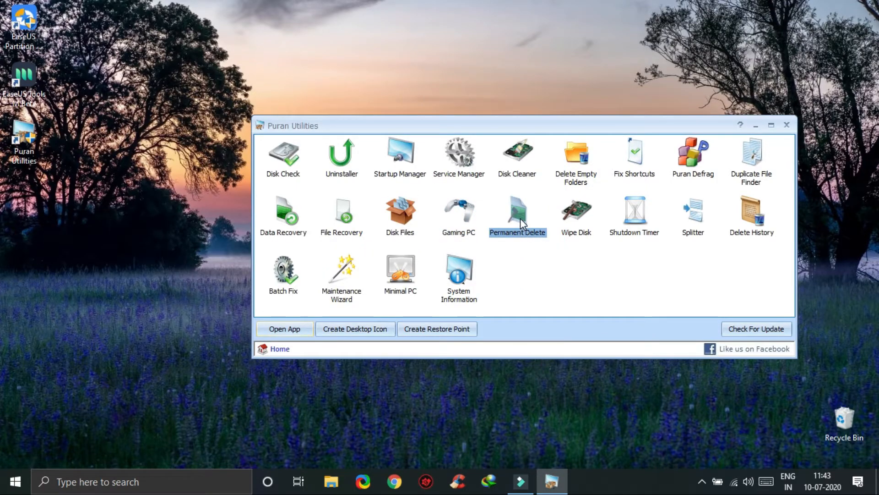
double_click(520, 218)
click(222, 303)
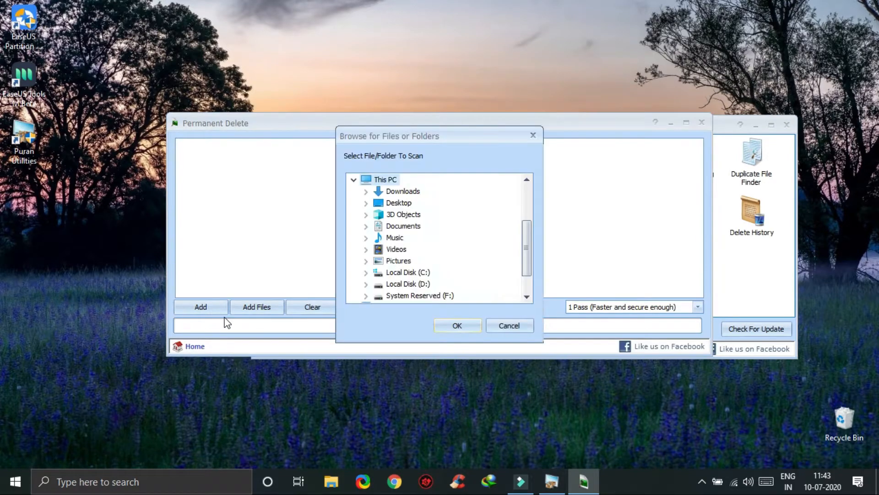
click(406, 272)
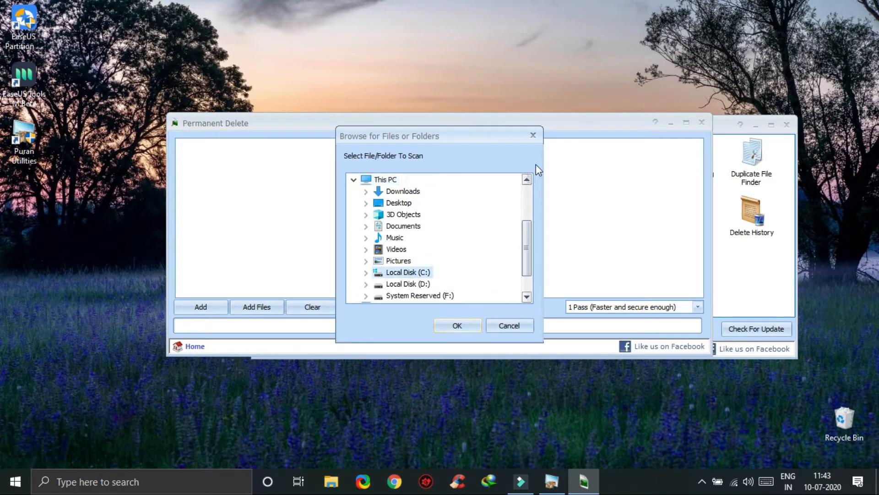
click(533, 135)
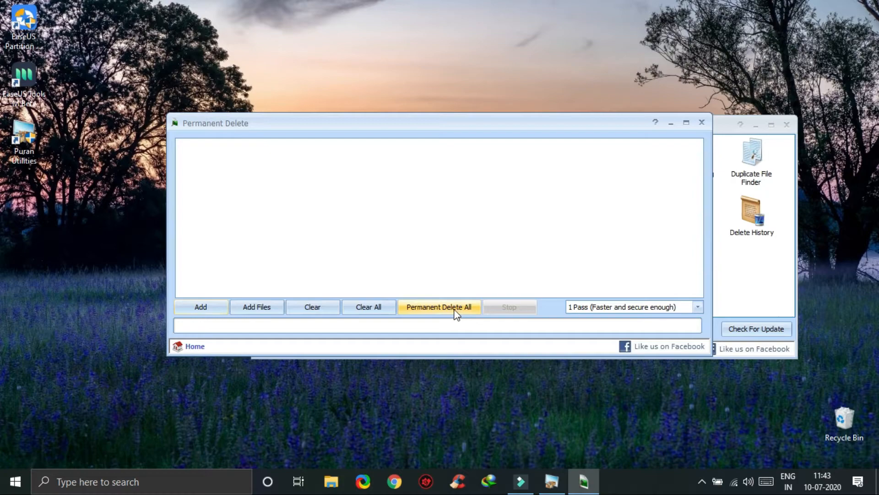
Open the Wipe Disk utility, look over its volumes and wiping options, and close it
click(591, 214)
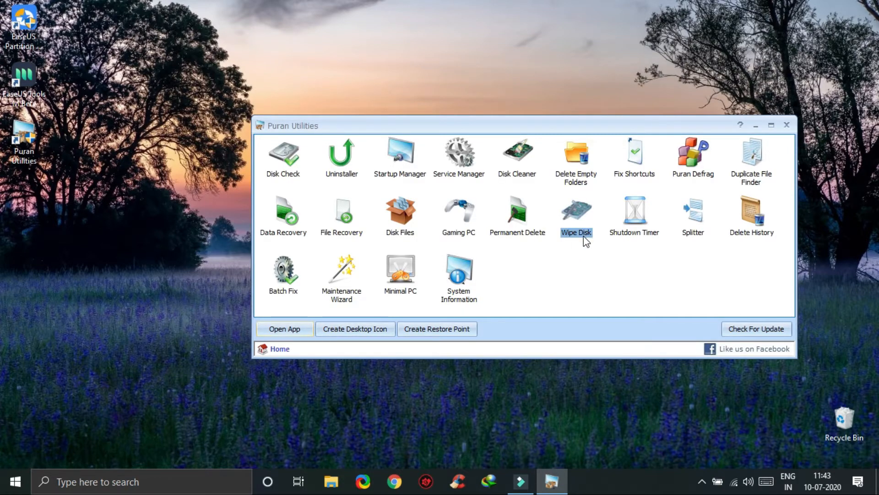
double_click(584, 214)
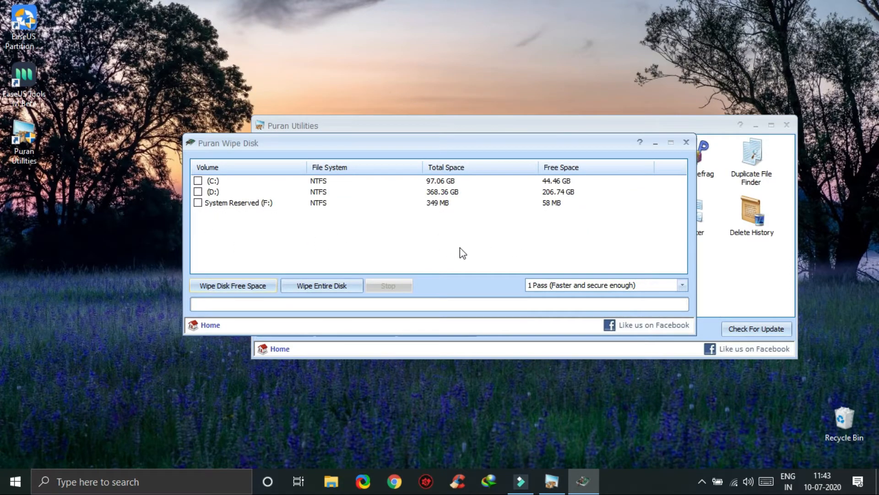
click(686, 143)
View the tasks and triggering events in the Shutdown Timer utility, close it, and open the Splitter utility
double_click(650, 229)
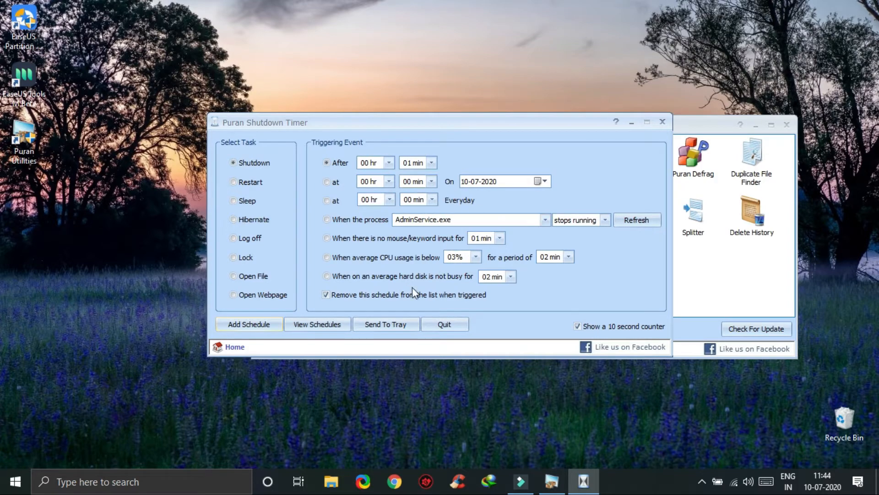
click(687, 139)
double_click(693, 211)
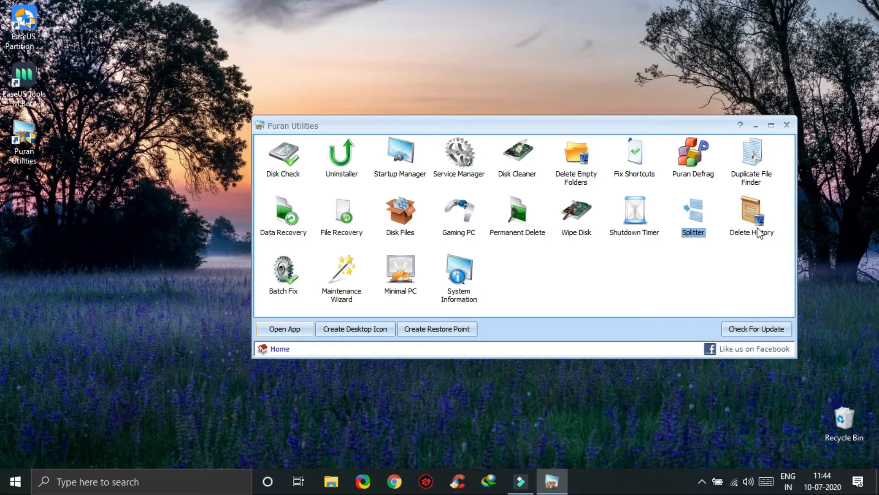
Scan all categories in the Delete History utility, review the found traces, and delete them
double_click(759, 231)
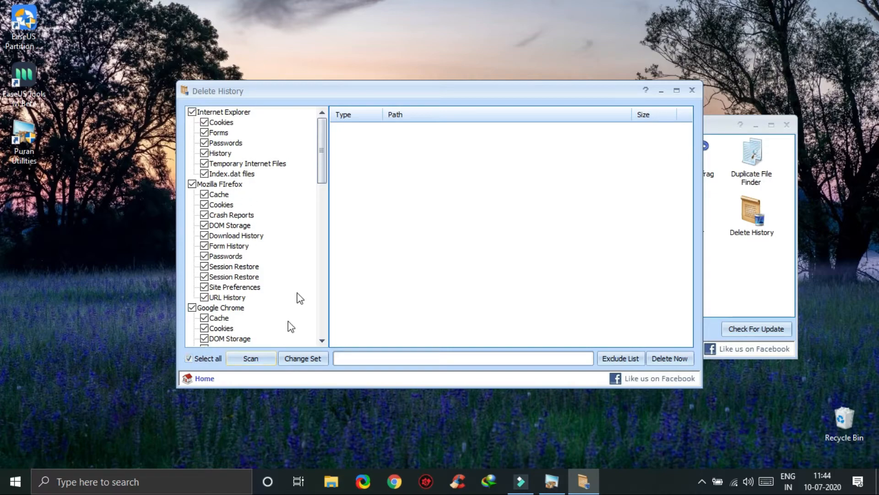
drag(326, 163, 326, 340)
click(247, 358)
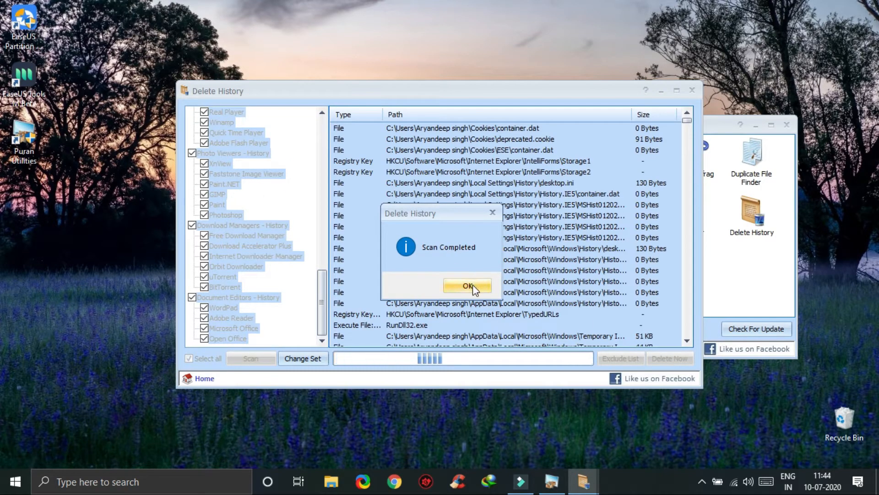
click(473, 285)
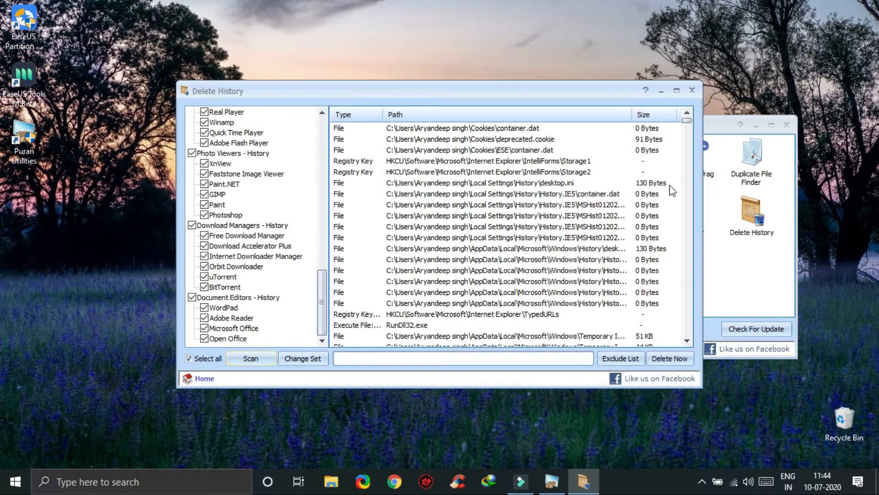
drag(689, 122, 418, 171)
click(665, 360)
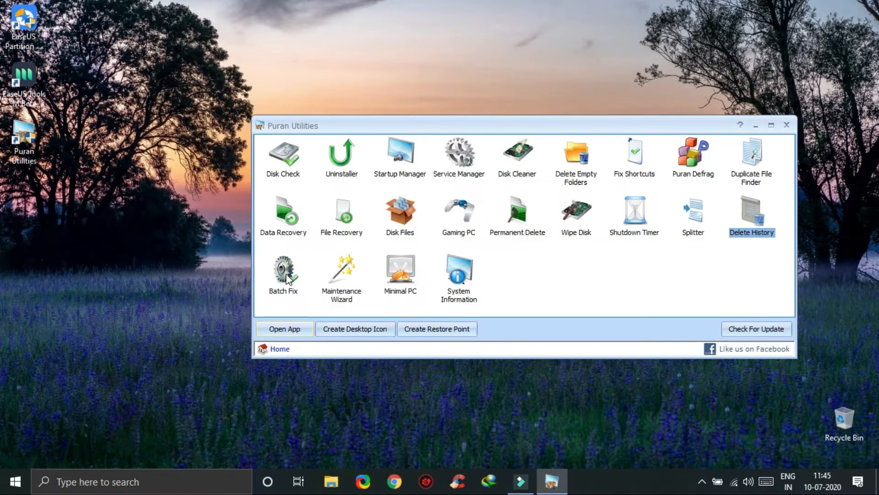
Open the Batch Fix utility, and open the Maintenance Wizard to review its list of utilities
double_click(284, 270)
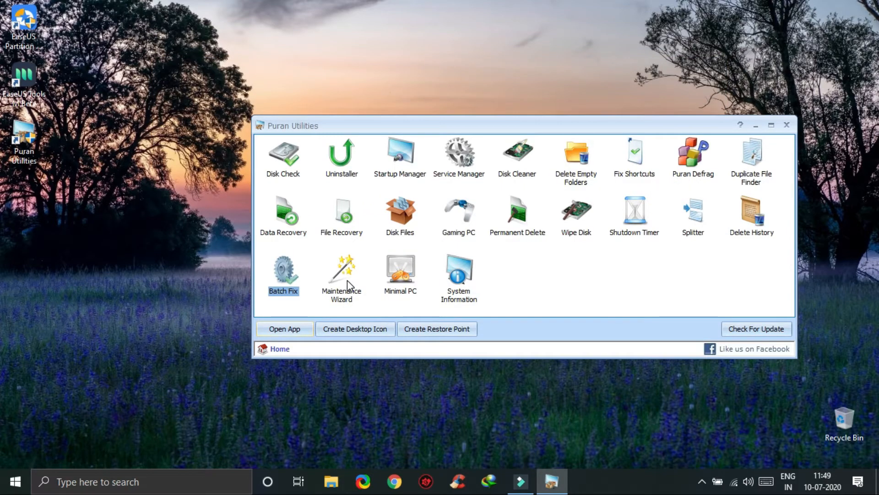
double_click(347, 280)
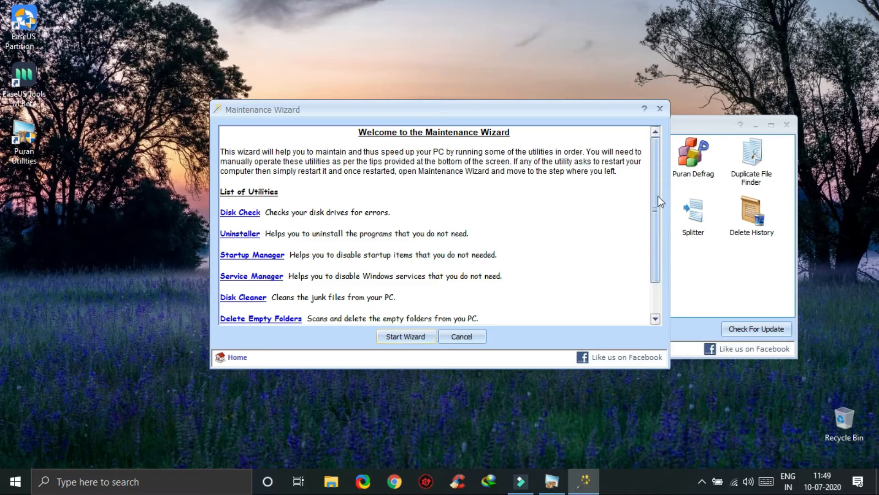
drag(658, 196, 658, 230)
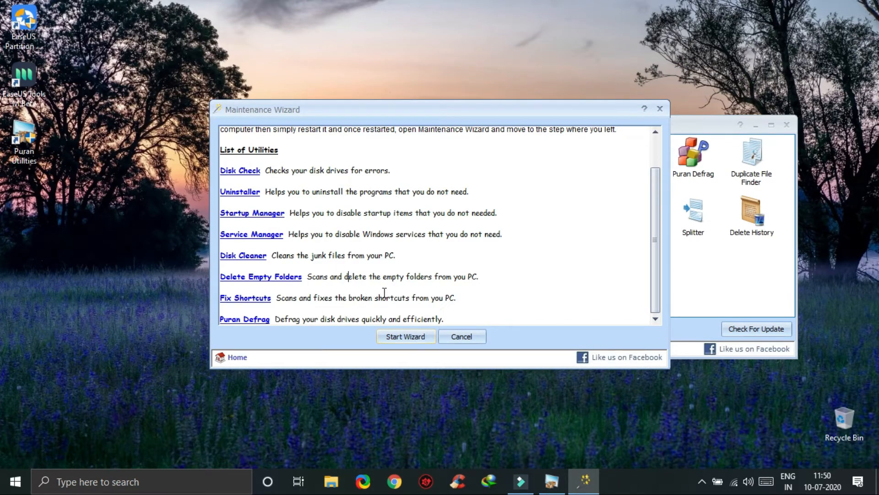
Start the Maintenance Wizard and create a restore point
click(408, 336)
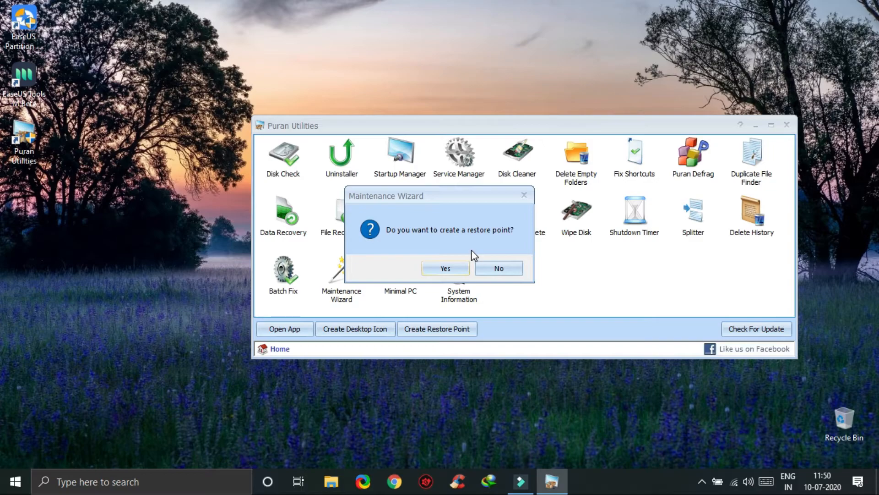
click(454, 269)
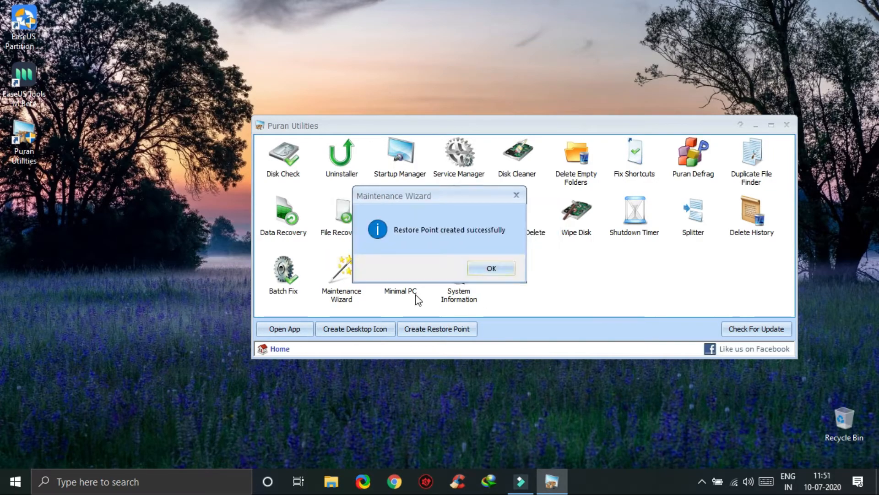
click(503, 267)
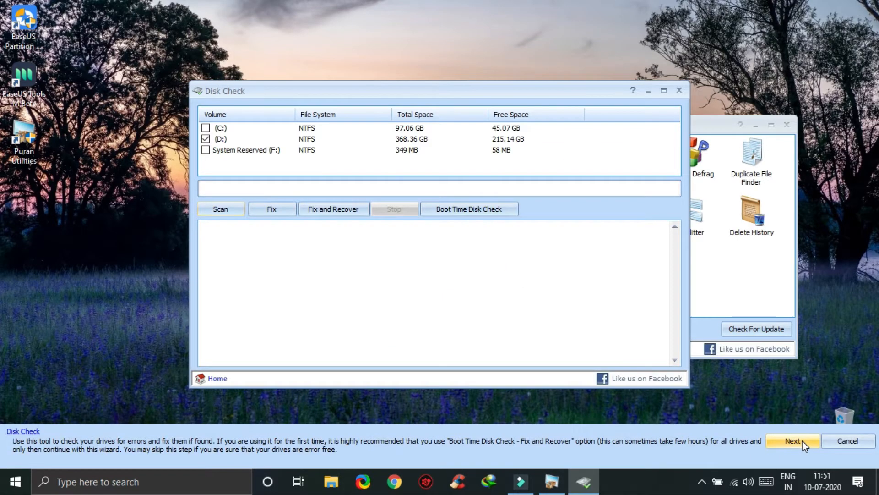
Select only drive C: in the wizard's Disk Check step and continue to the Uninstaller step
click(206, 128)
click(205, 139)
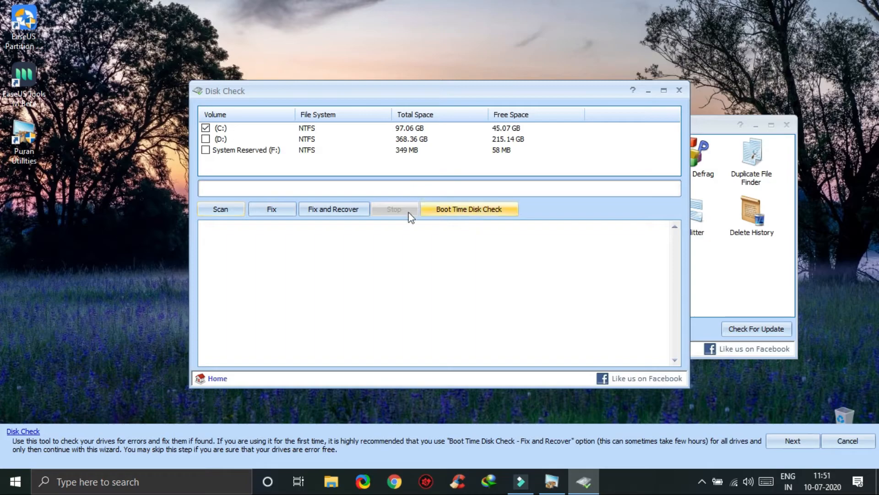
click(793, 440)
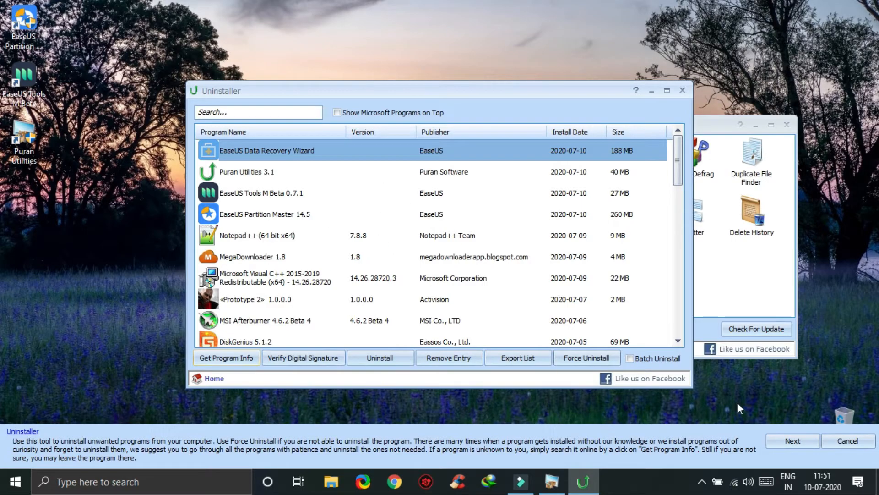
Advance the wizard past Uninstaller, Startup Manager and Service Manager to Disk Cleaner, and highlight drive C: there
click(794, 442)
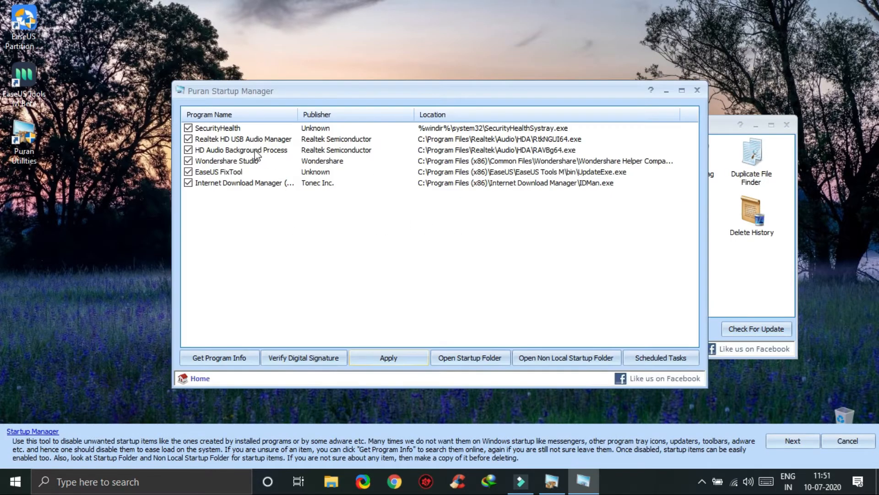
click(794, 442)
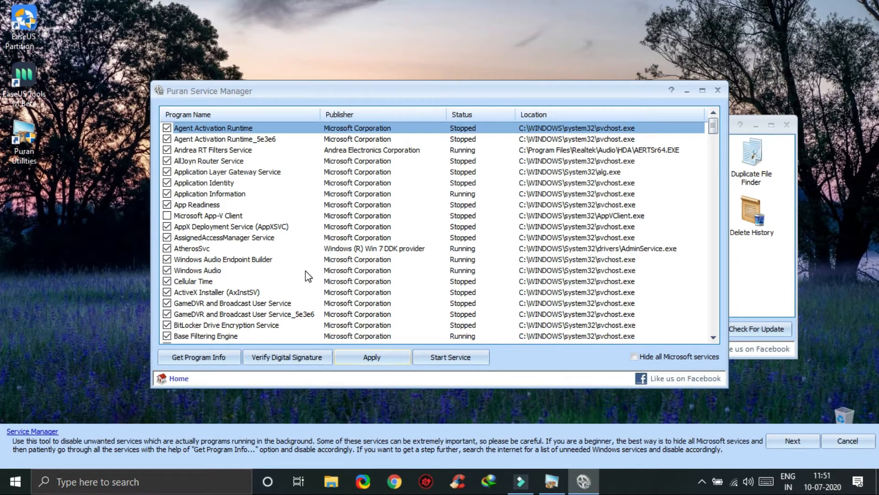
click(801, 443)
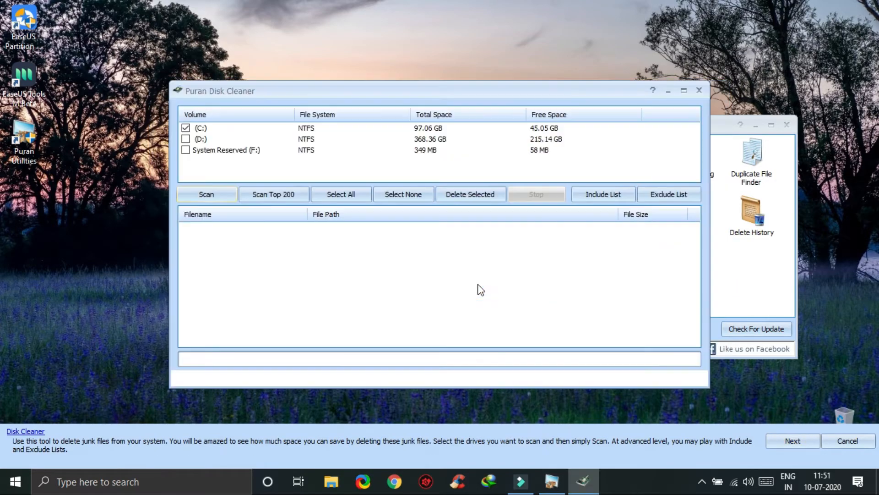
click(202, 128)
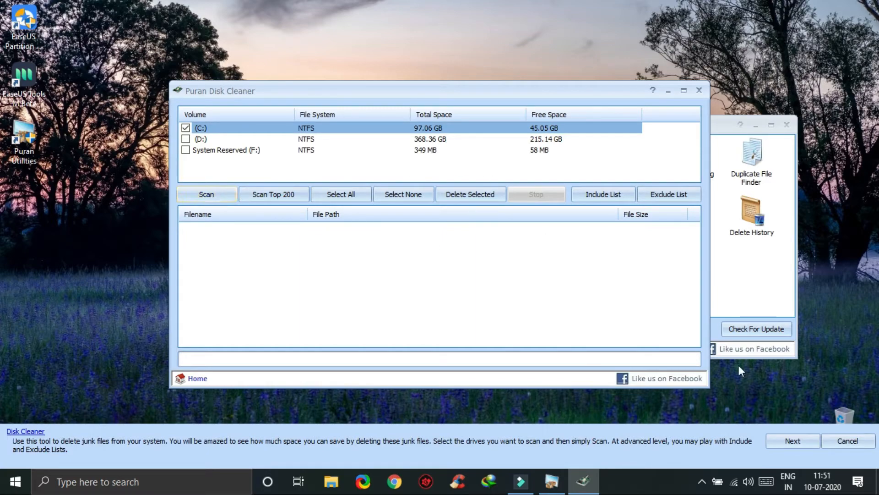
Advance the wizard past Disk Cleaner and Delete Empty Folders to Fix Shortcuts, and deselect drives C: and D: there
click(797, 443)
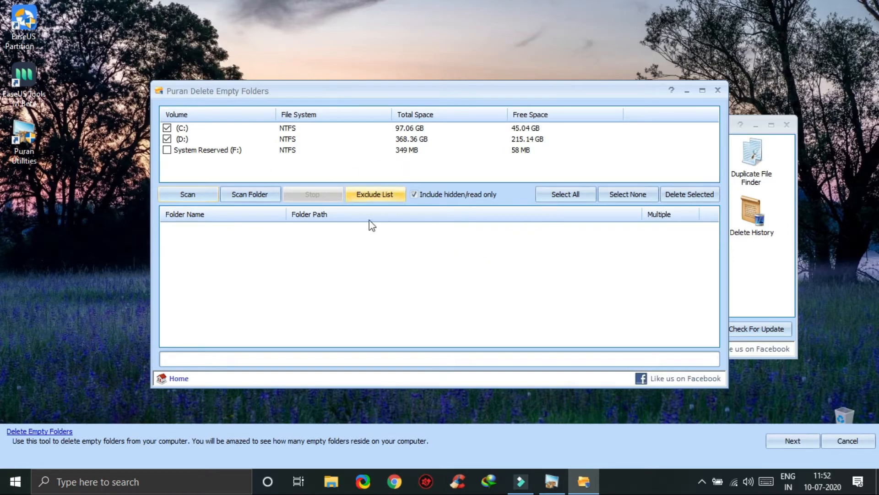
click(786, 441)
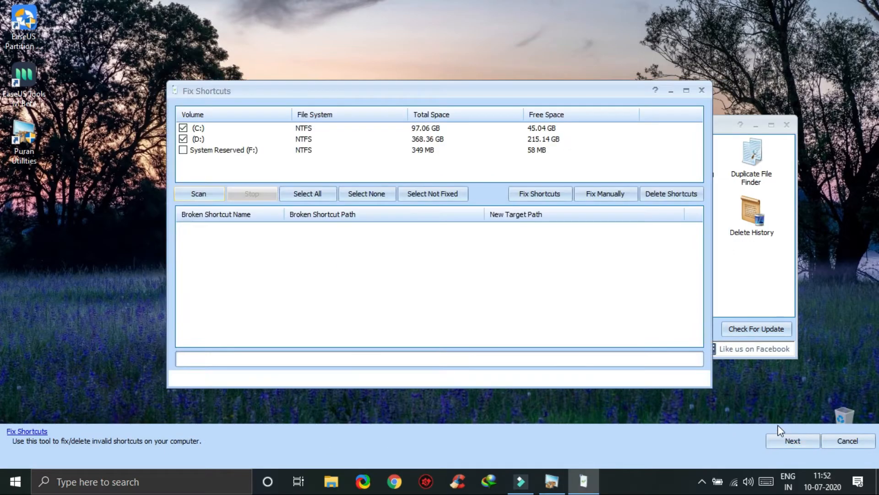
click(183, 138)
click(183, 128)
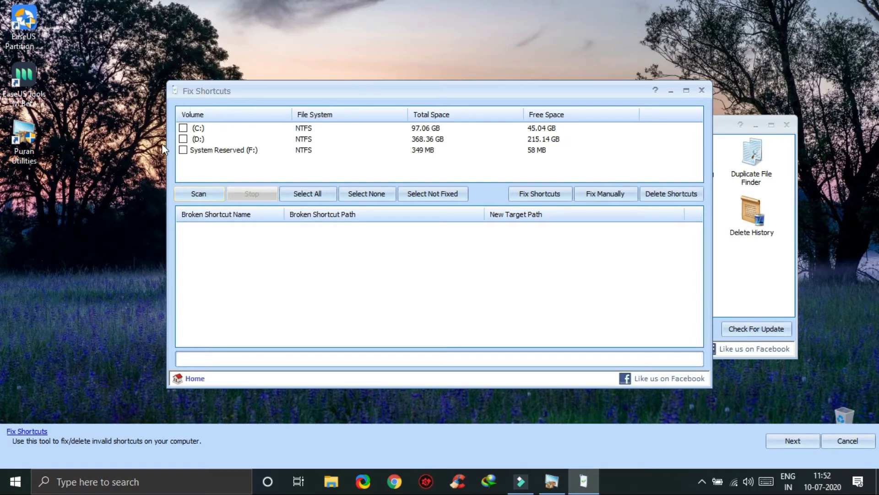
Continue to the wizard's Puran Defrag step, reposition the Defrag window, and cancel the Maintenance Wizard
click(791, 444)
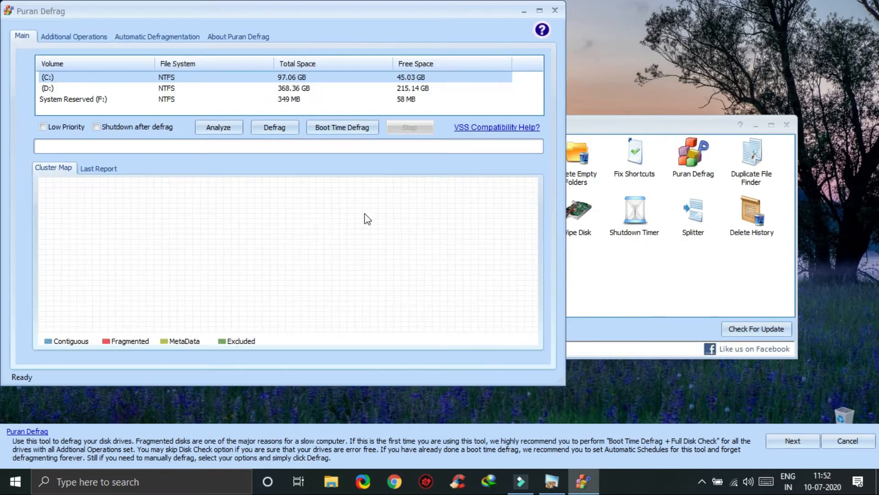
drag(65, 12, 147, 32)
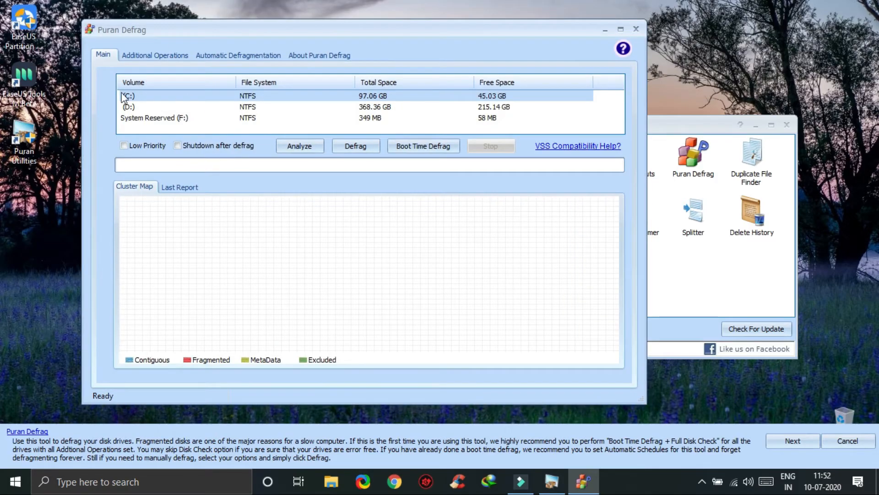
click(851, 444)
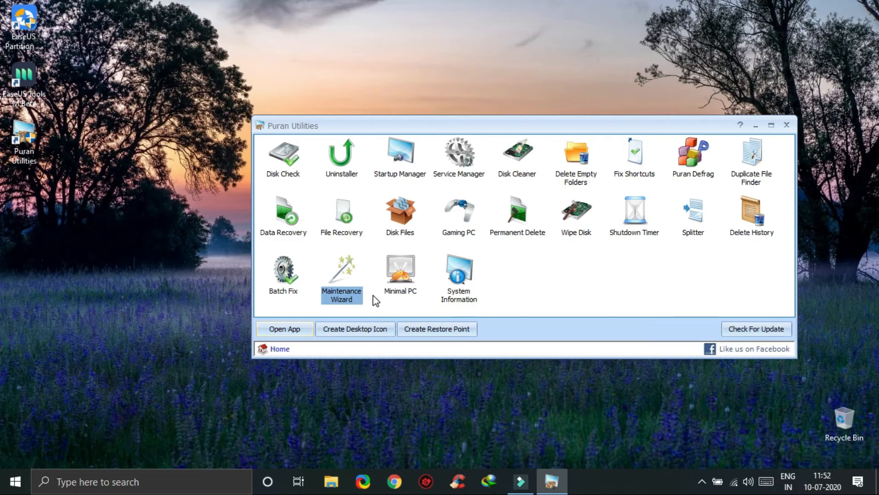
Open the Minimal PC utility, look through its whole list of services, and close it
double_click(412, 272)
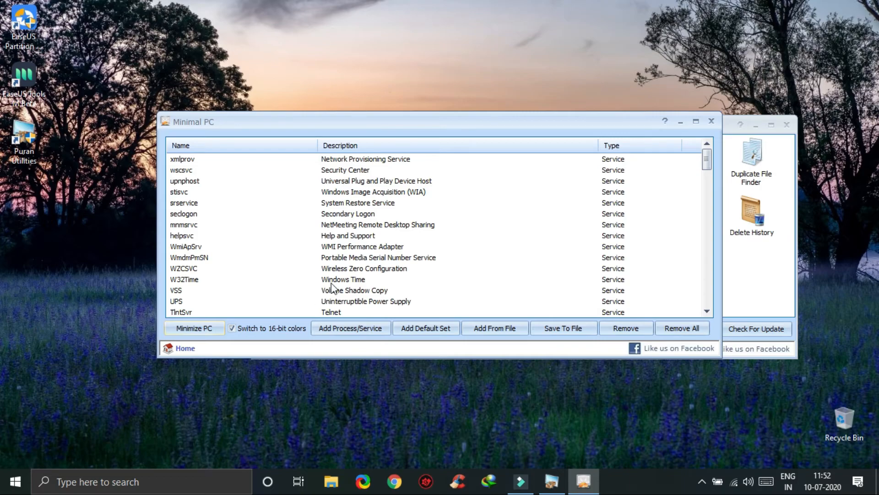
click(352, 281)
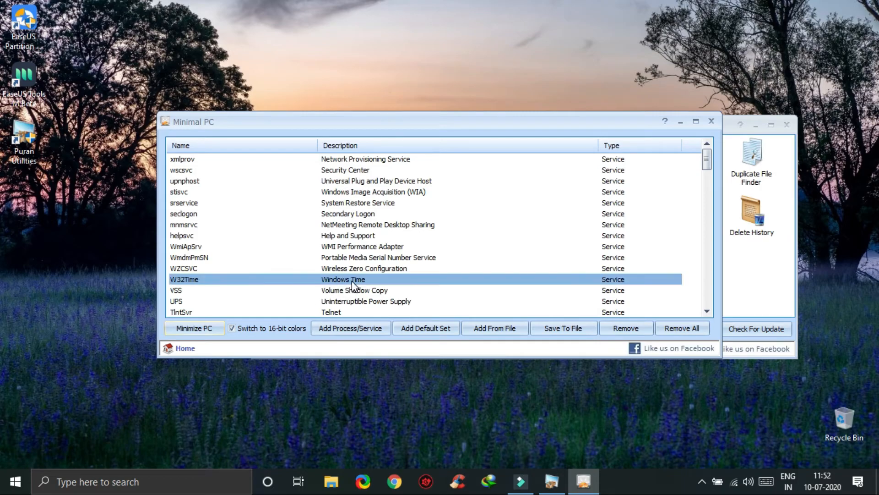
click(370, 257)
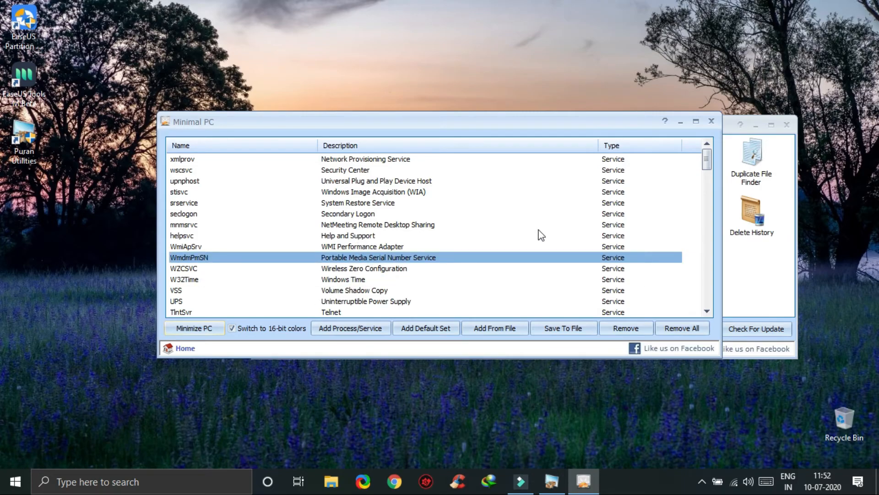
drag(708, 166, 707, 190)
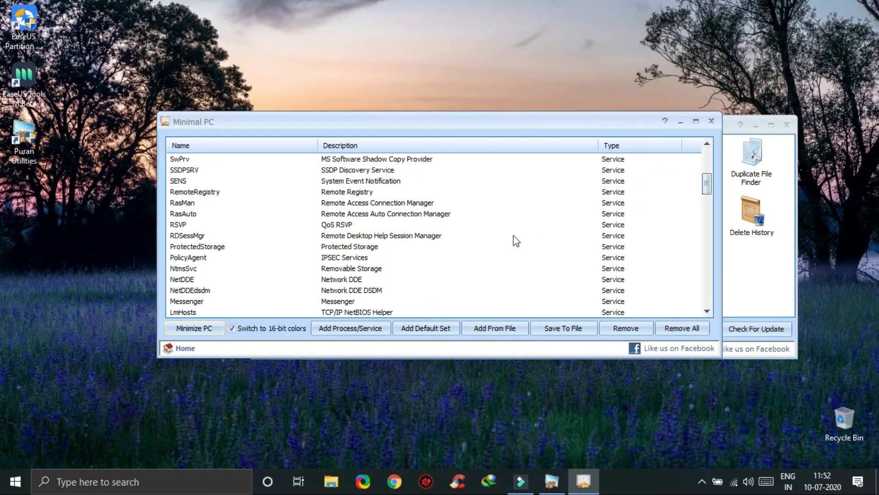
click(349, 271)
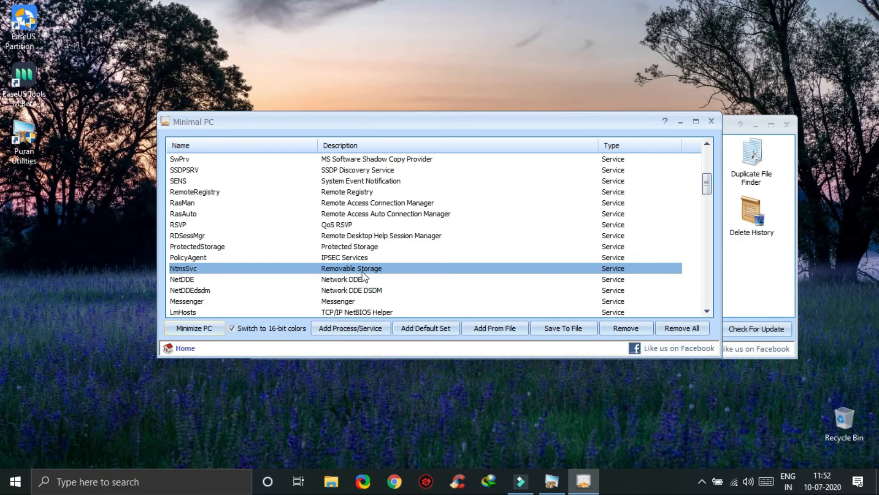
drag(708, 187, 709, 298)
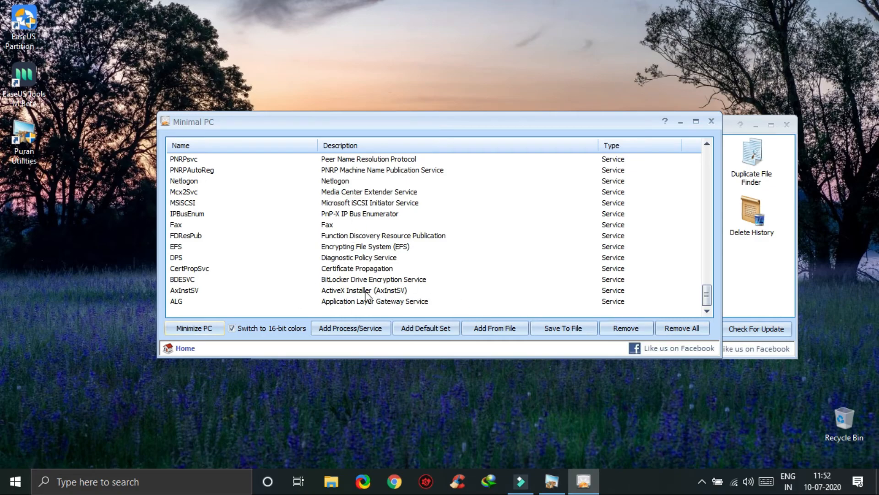
click(341, 259)
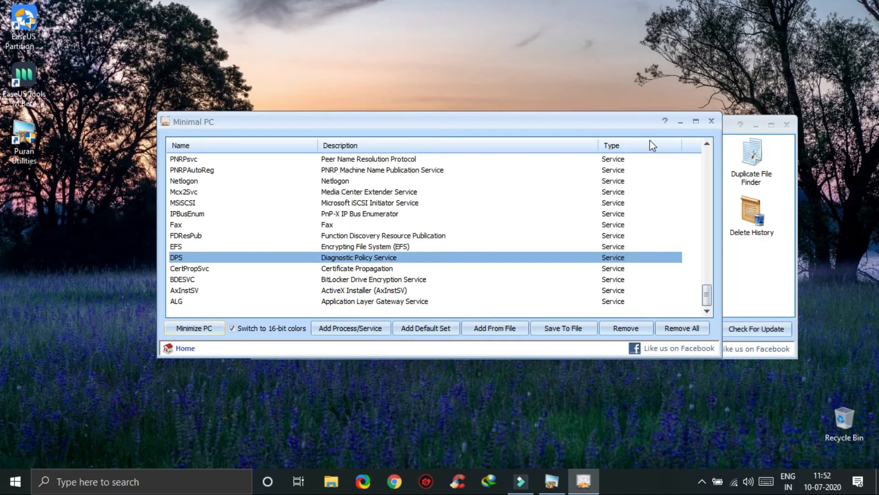
click(712, 121)
Open System Information to review the full system summary, and close both it and Puran Utilities
double_click(461, 275)
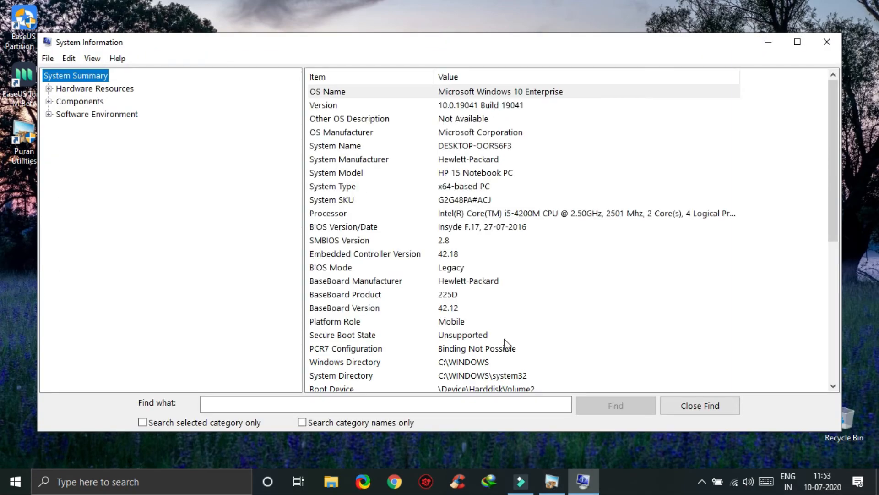
scroll(514, 273, down, 6)
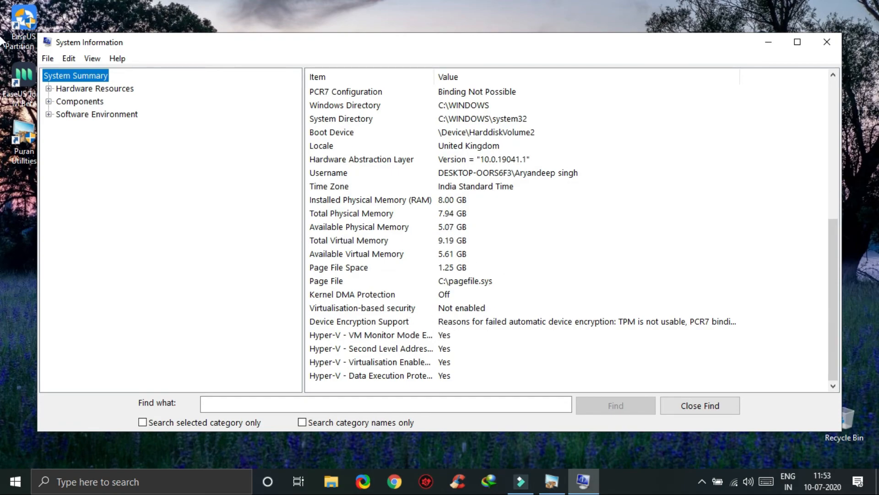
click(827, 42)
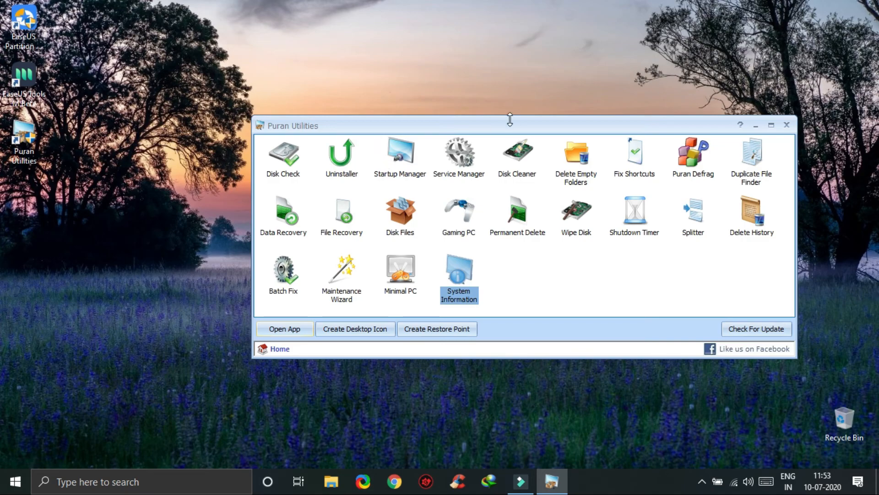
drag(510, 119, 477, 93)
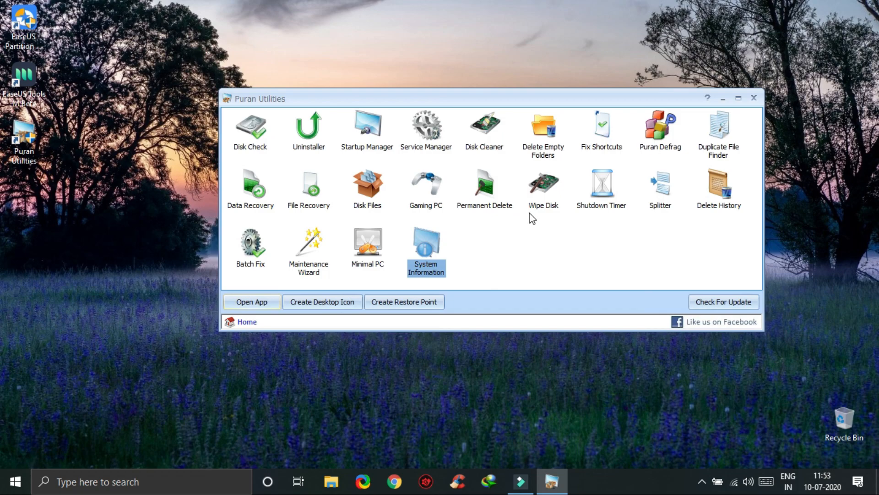
click(754, 98)
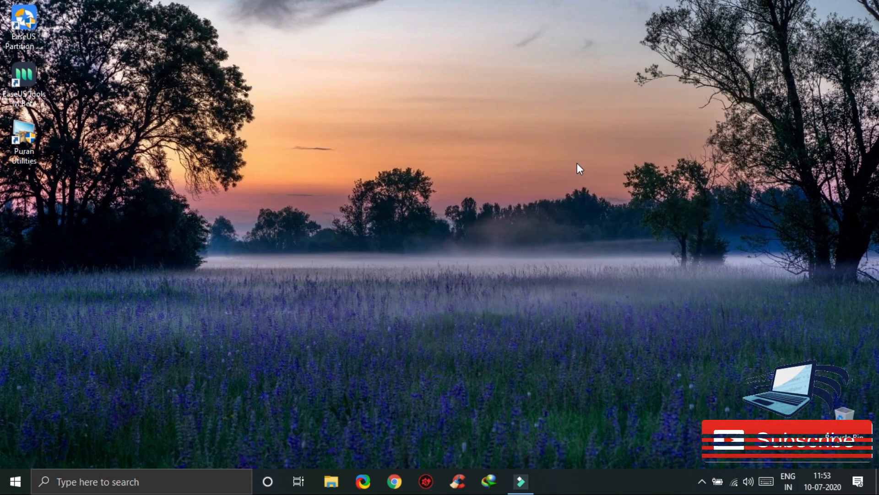